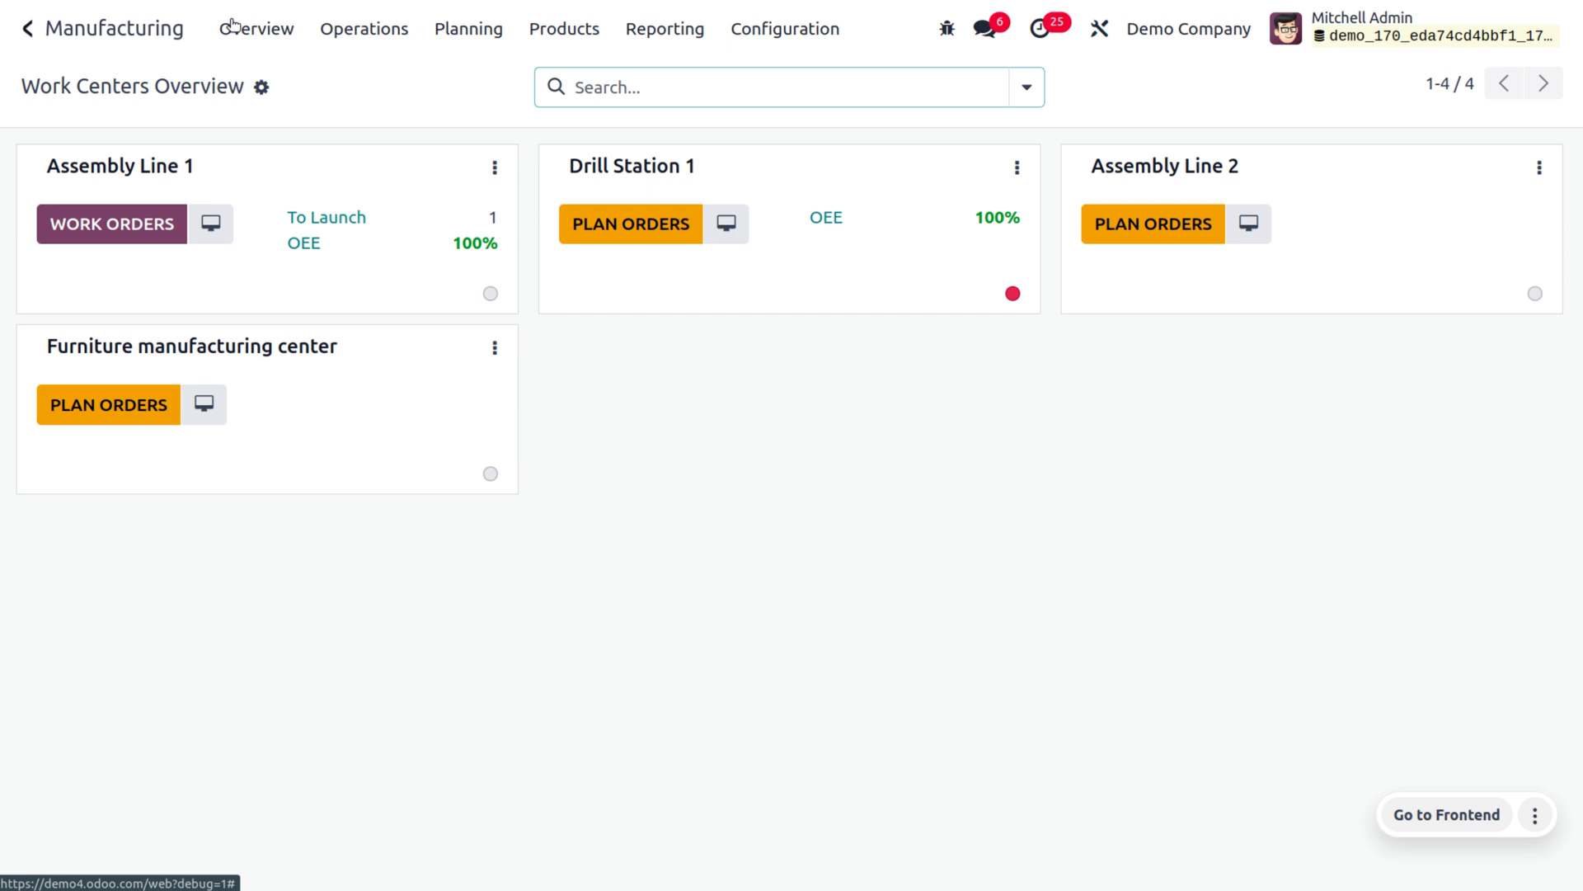
From the Work Centers Overview, open the Configuration menu in the top bar.
left_click(817, 27)
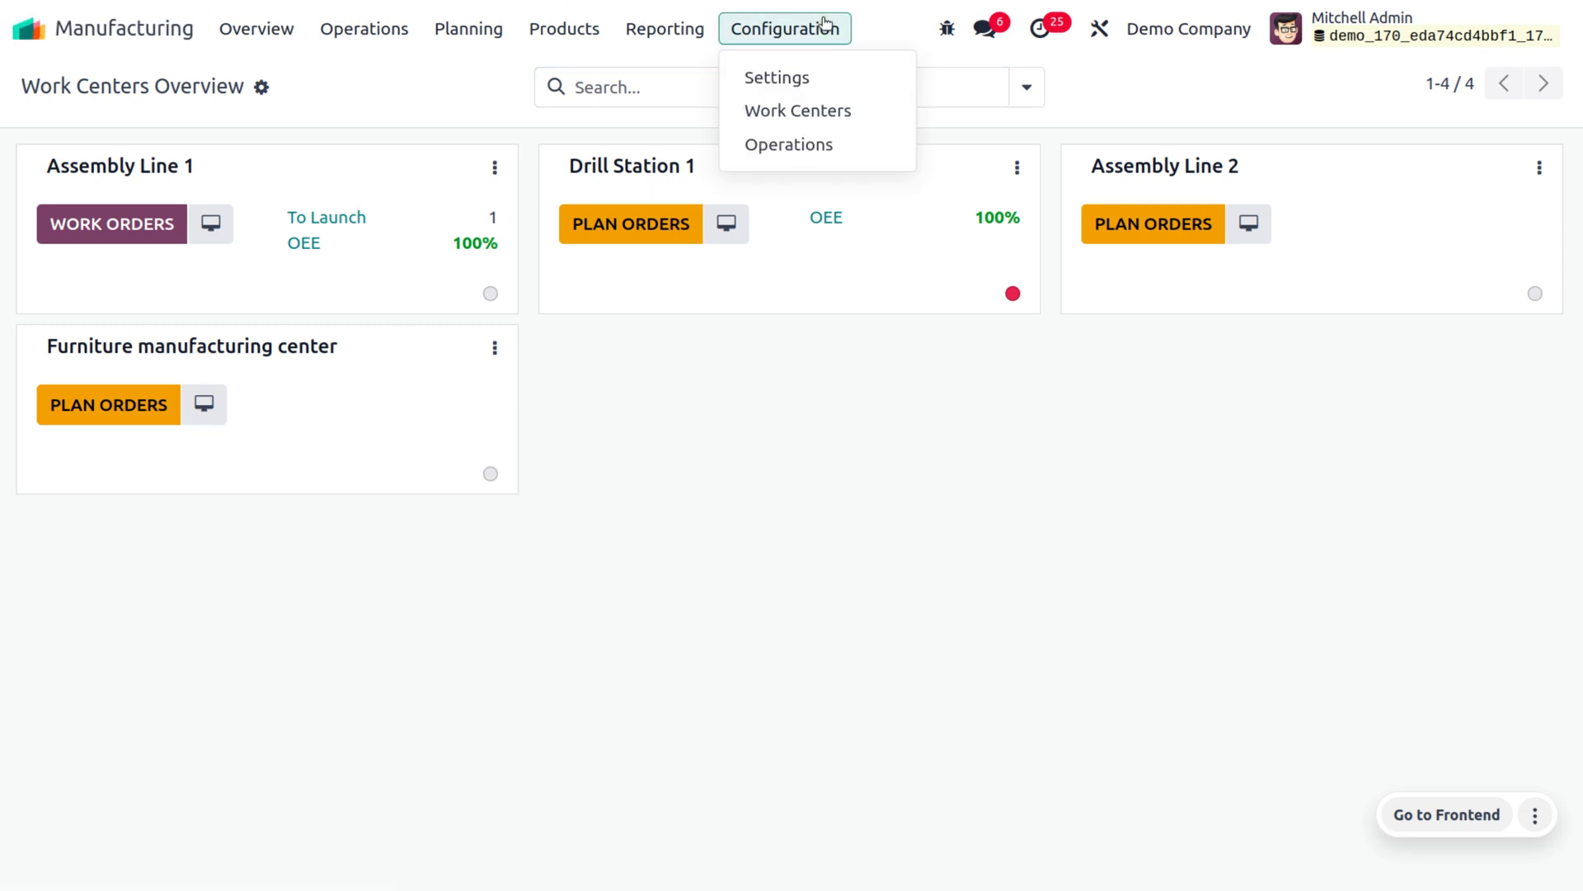
Open Manufacturing Settings and verify Work Orders, Shop Floor and Timer are enabled under Operations.
left_click(782, 79)
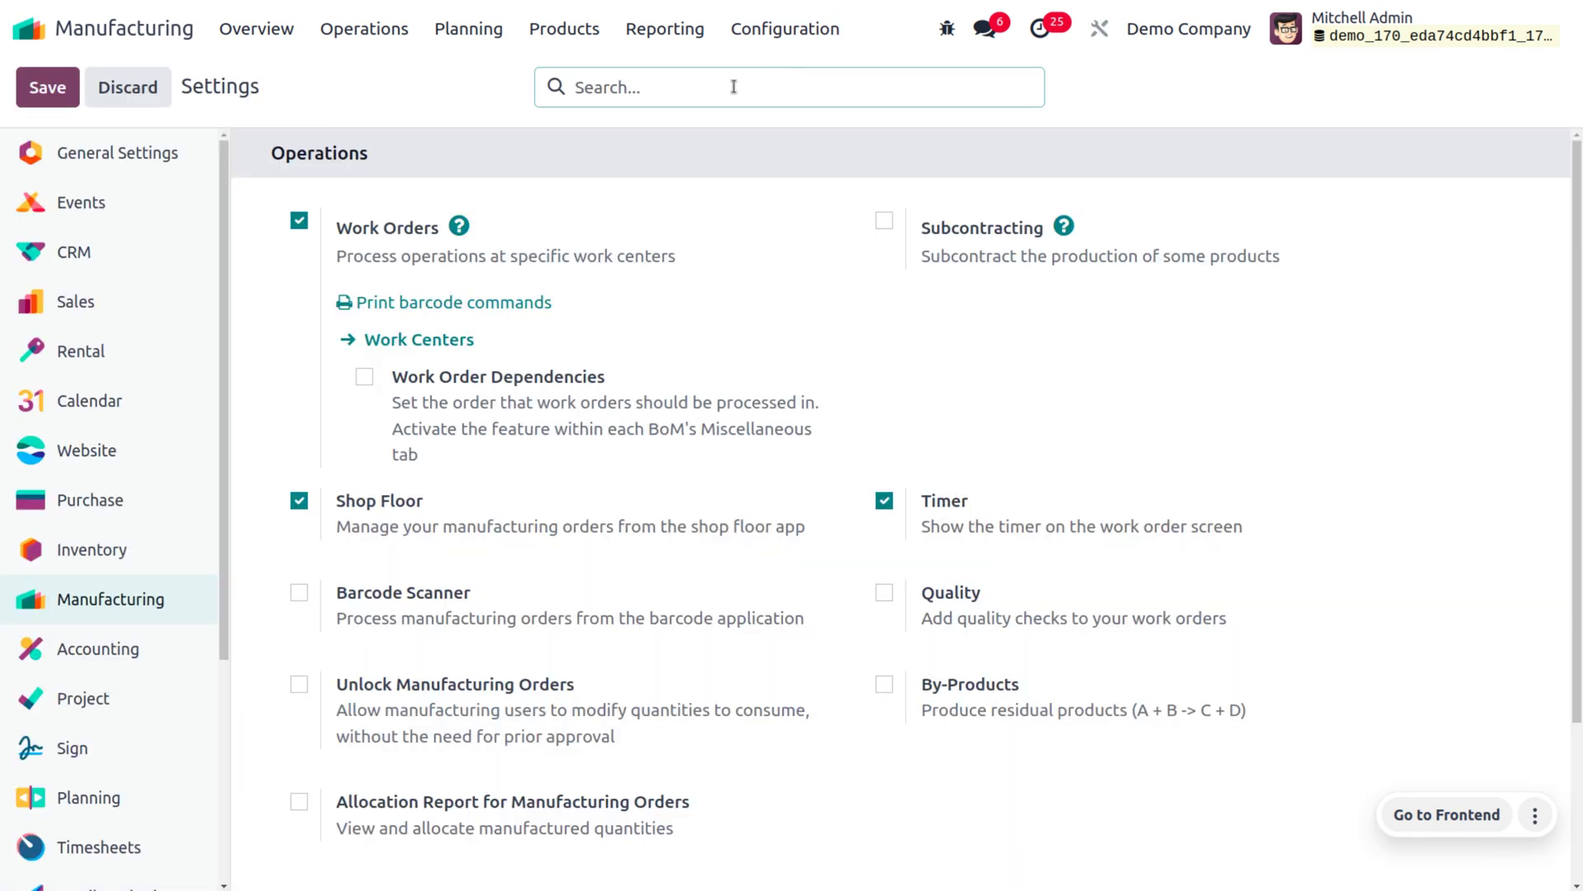
mouse_move(414, 231)
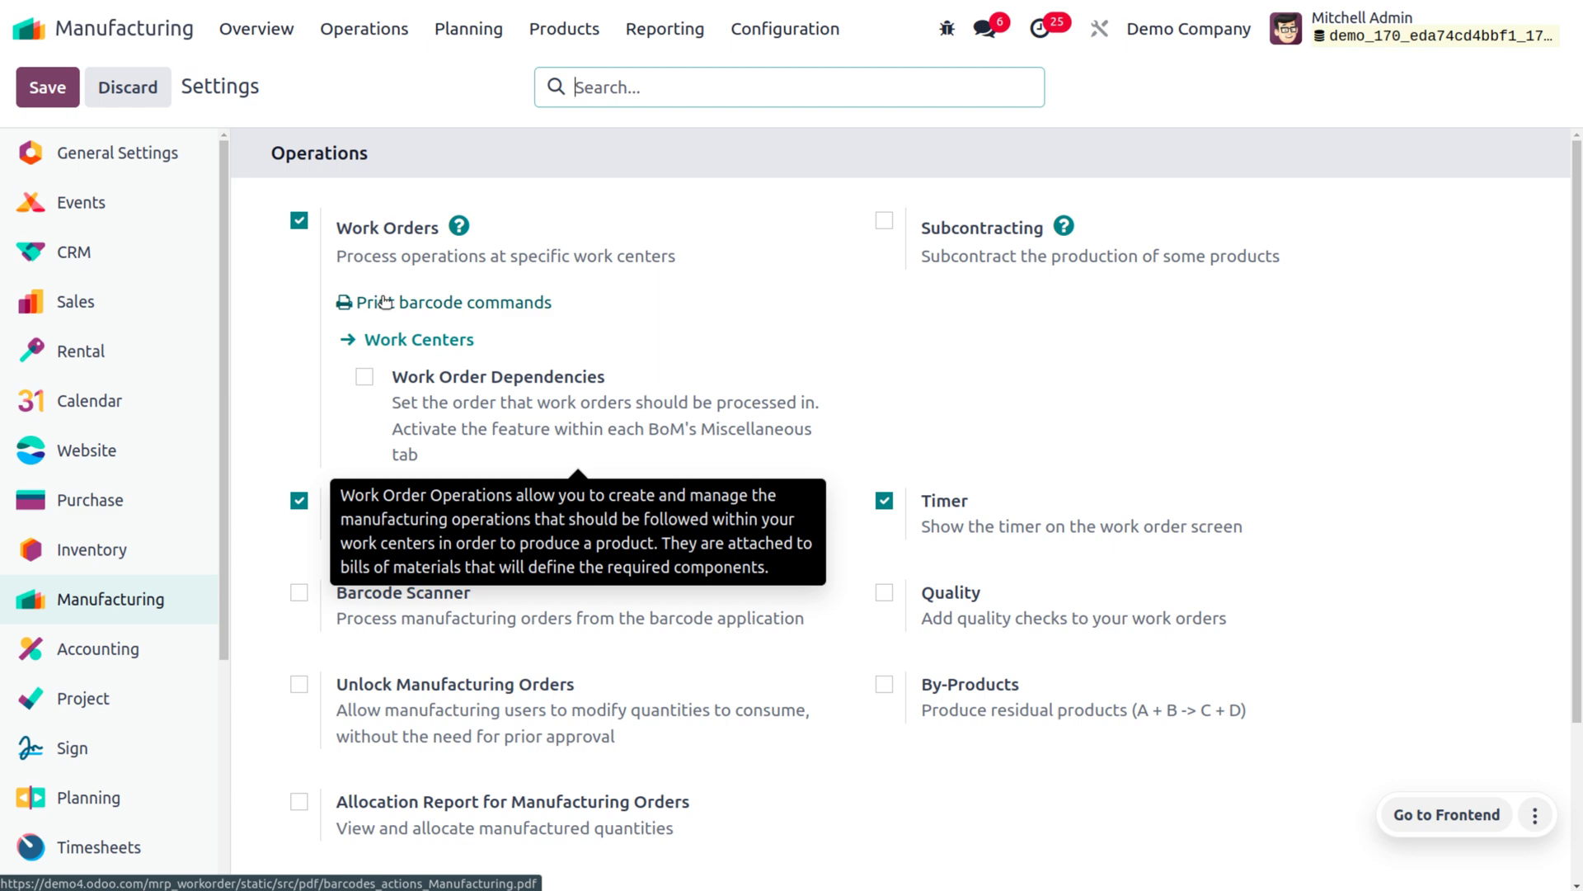
left_click(758, 26)
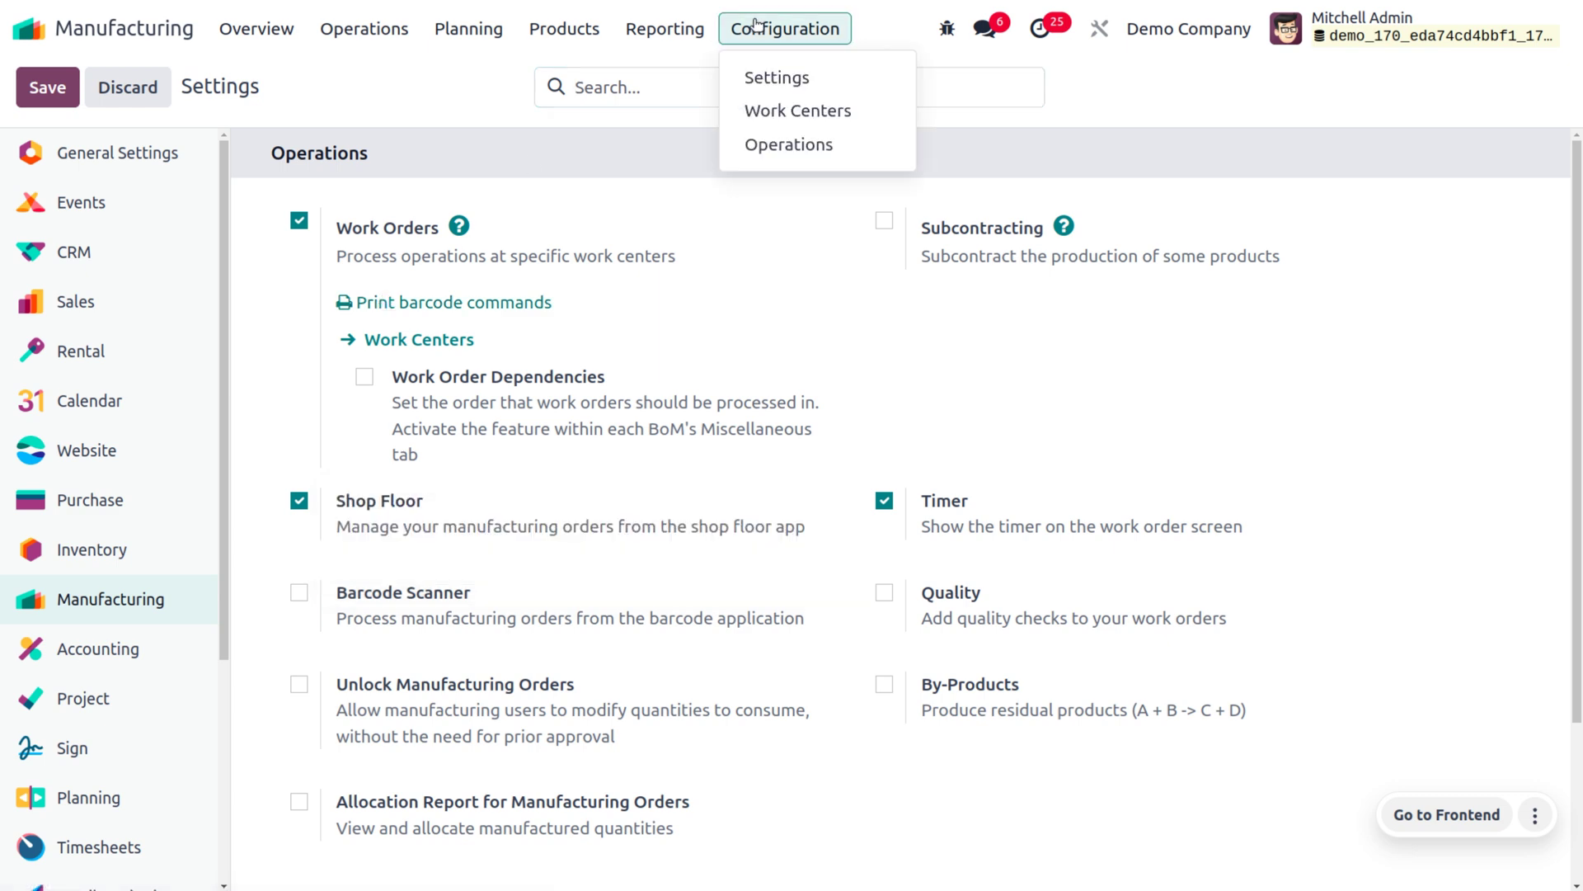
Open the Furniture manufacturing center (FMC) record from the Work Centers list.
left_click(798, 112)
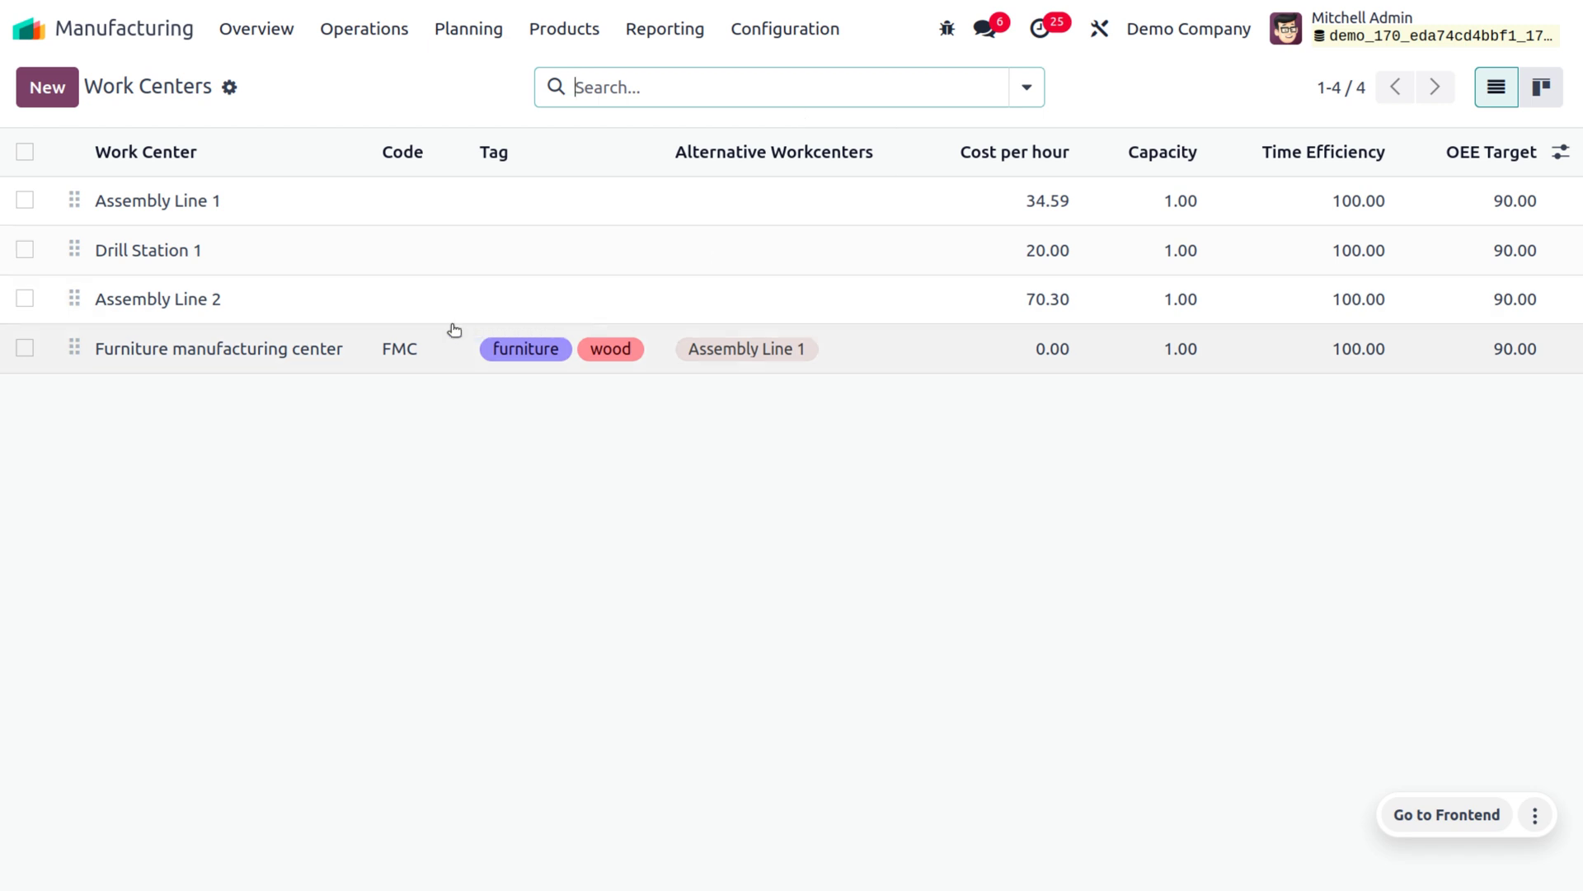
left_click(338, 357)
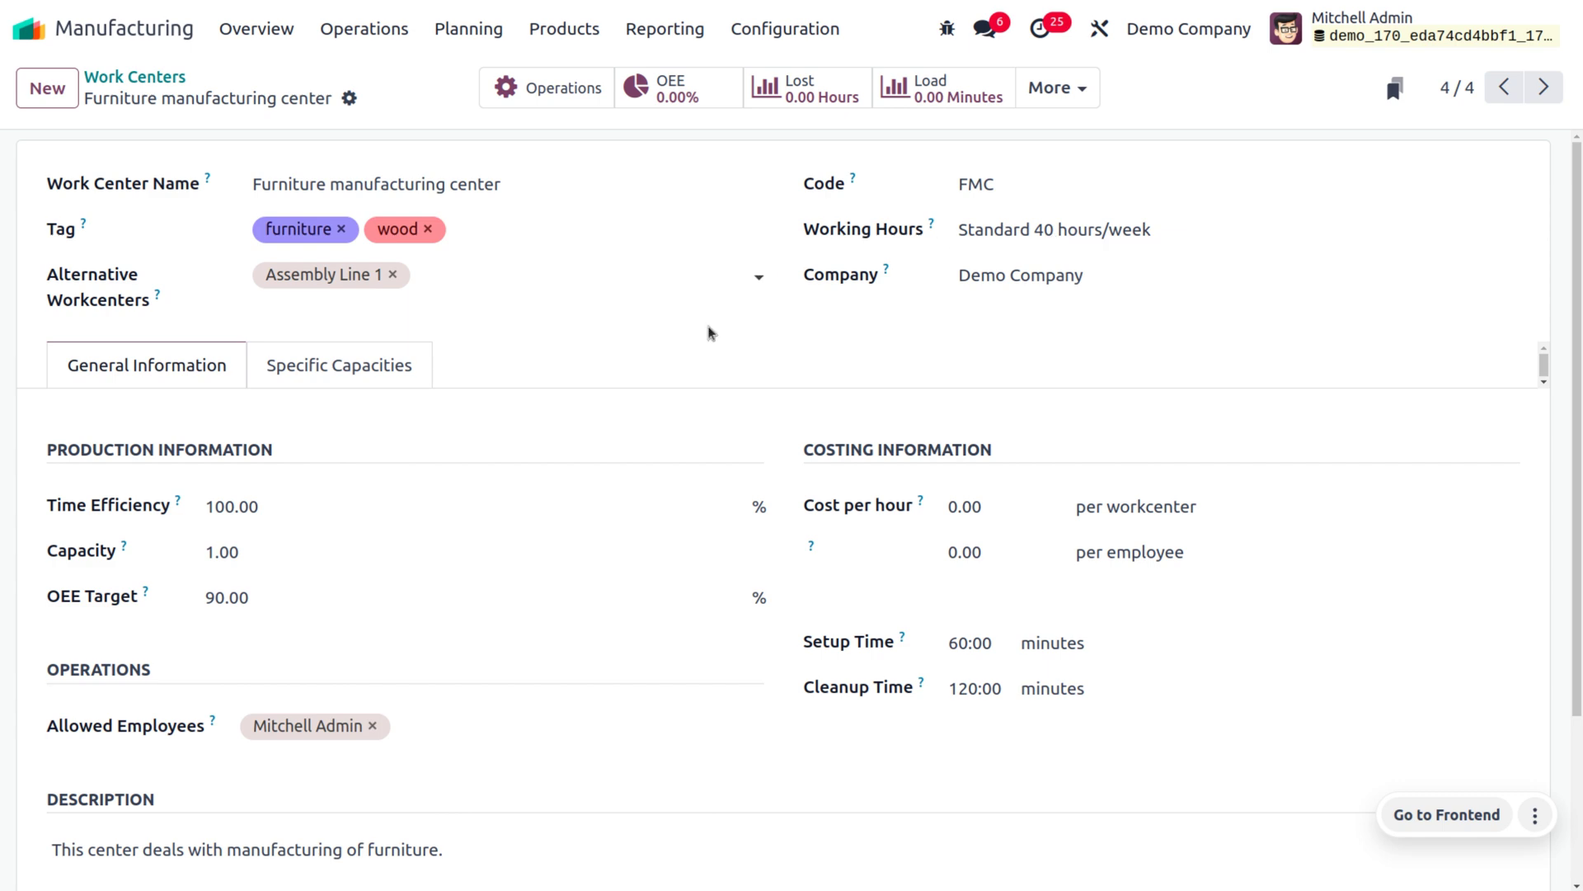
Replace the Furniture manufacturing center's capacity value with 5.
scroll(668, 516, "down", 2)
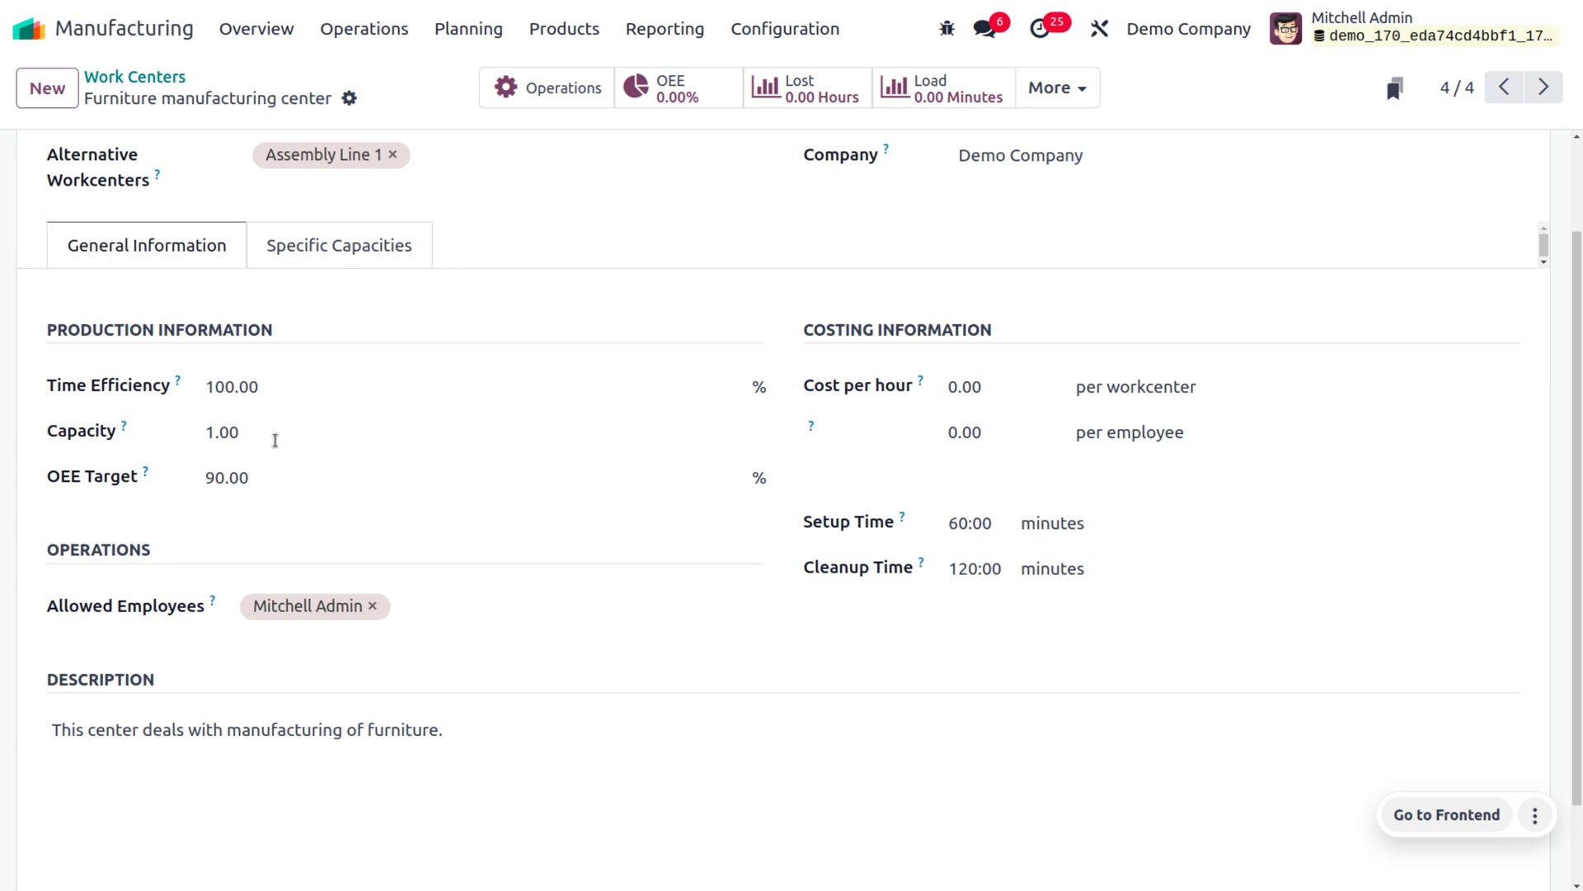
left_click(276, 437)
key("BackSpace")
type("5")
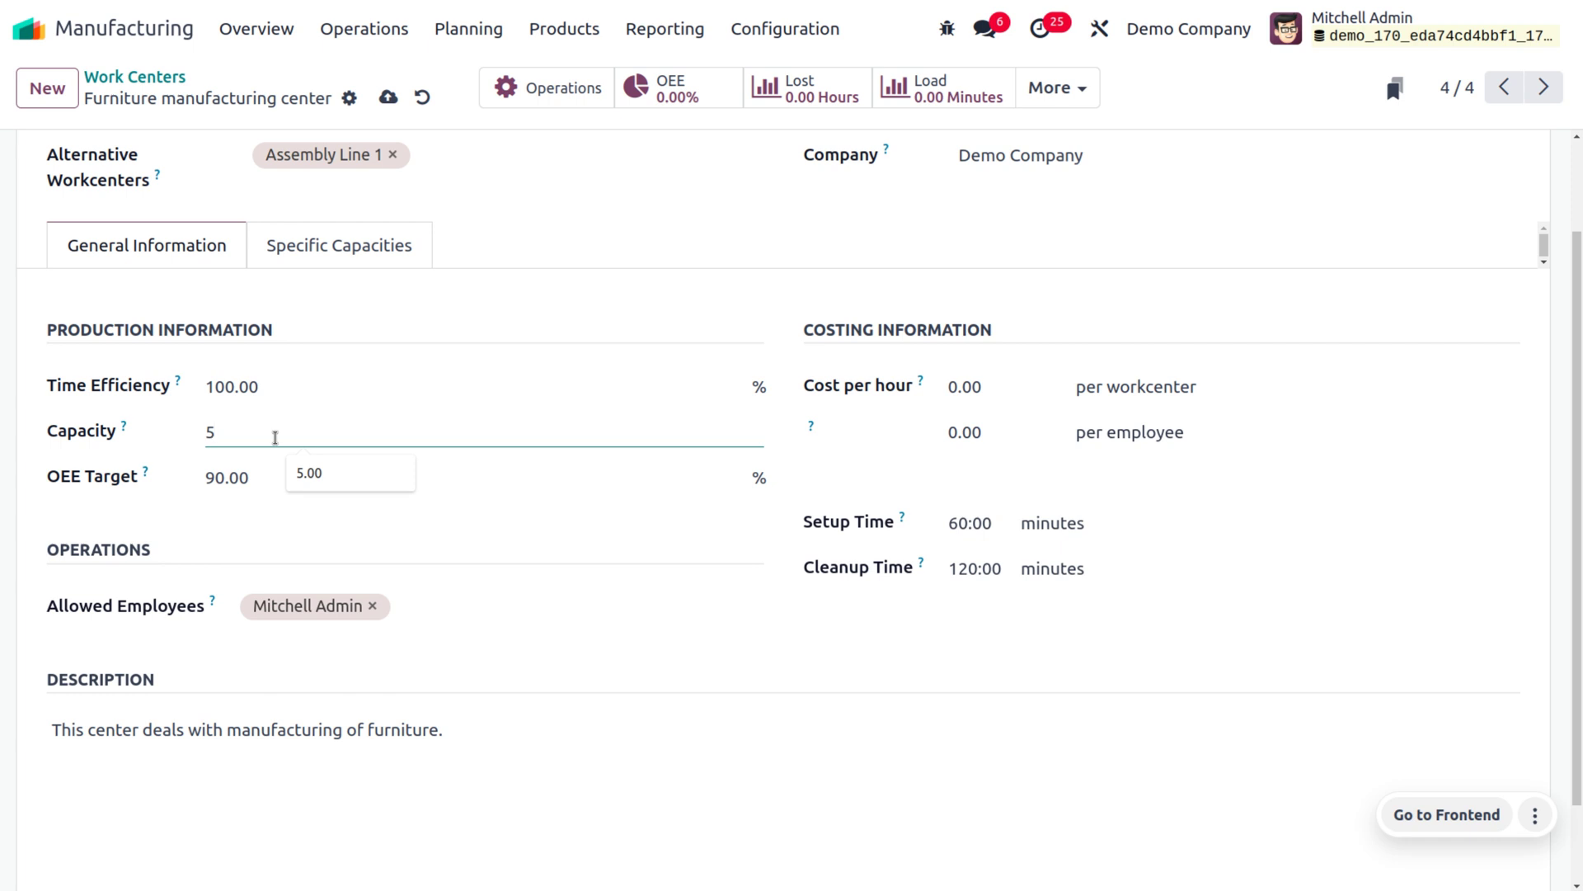
mouse_move(148, 476)
Set cost per hour per workcenter to 20 and per-employee cost to 30.
left_click(1004, 381)
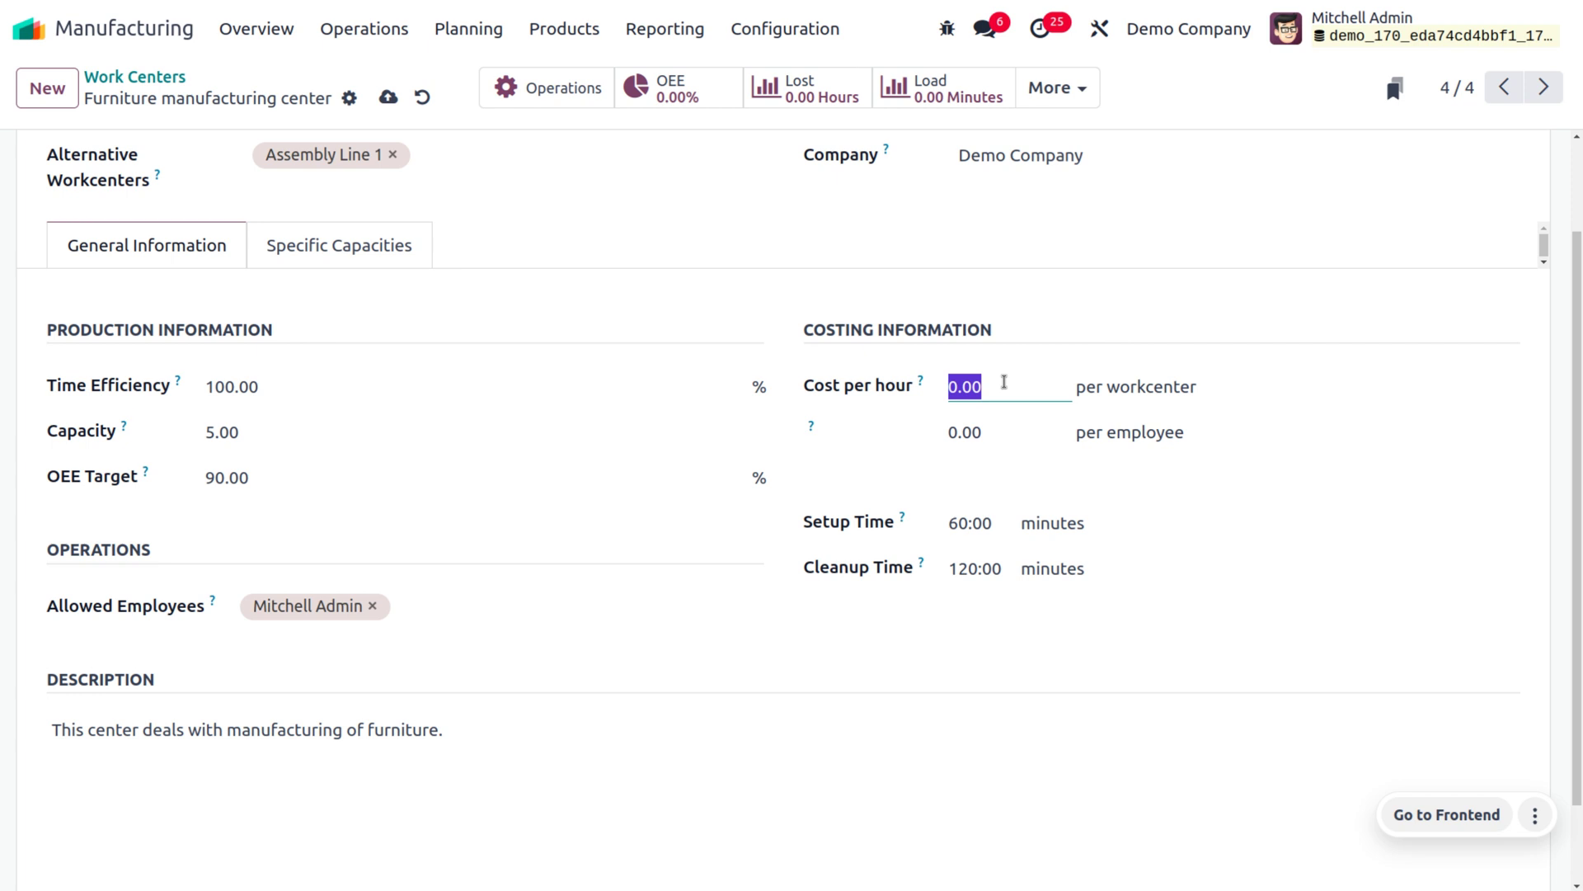
type("20")
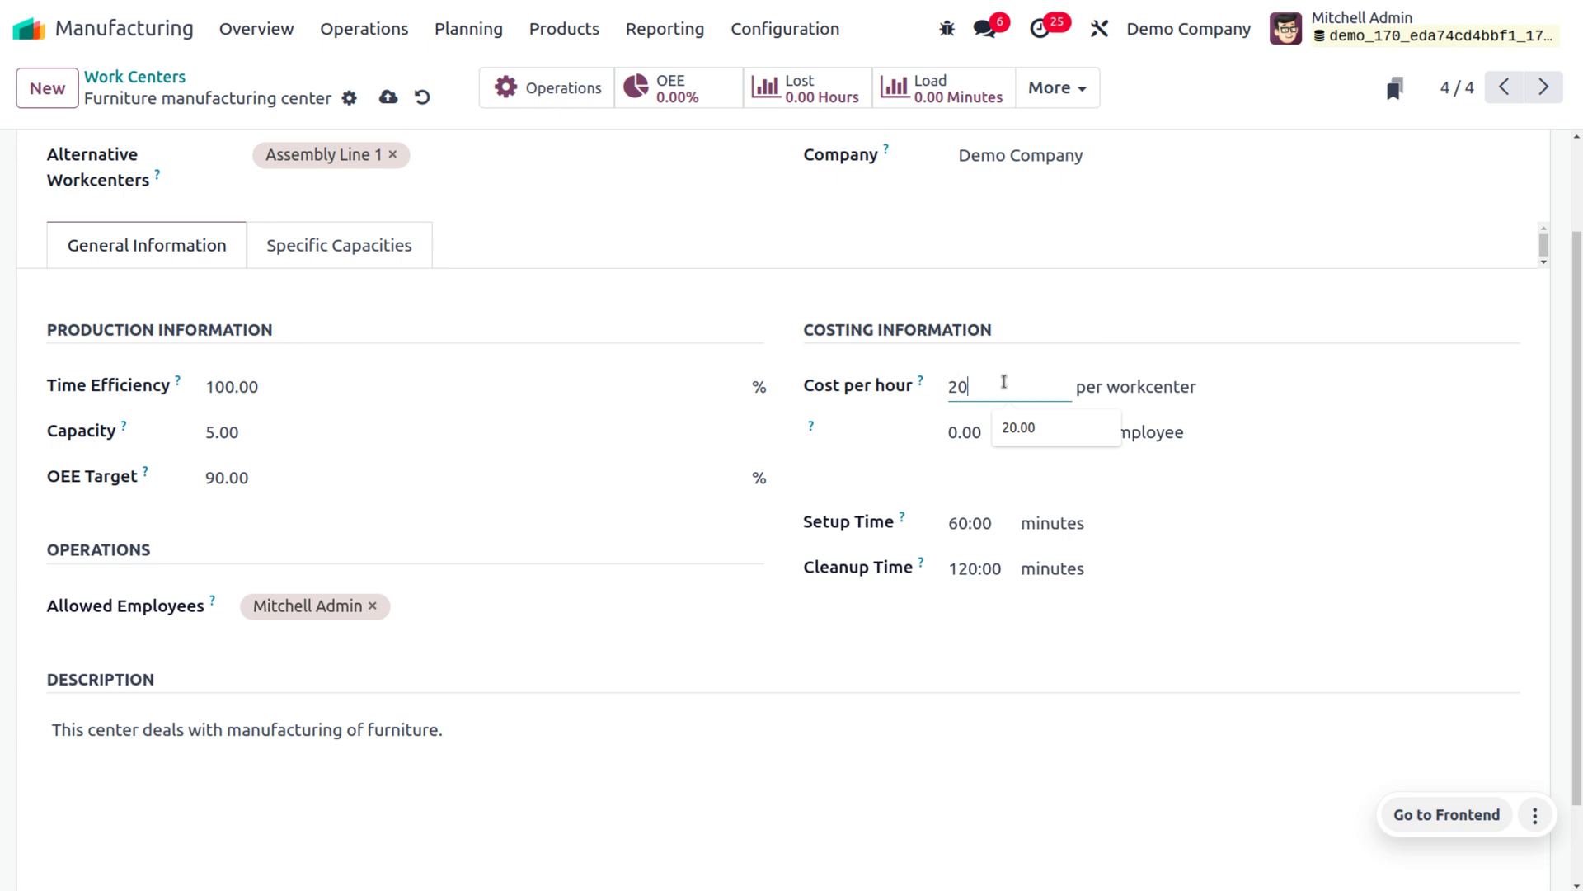
left_click(989, 441)
key("BackSpace")
type("30")
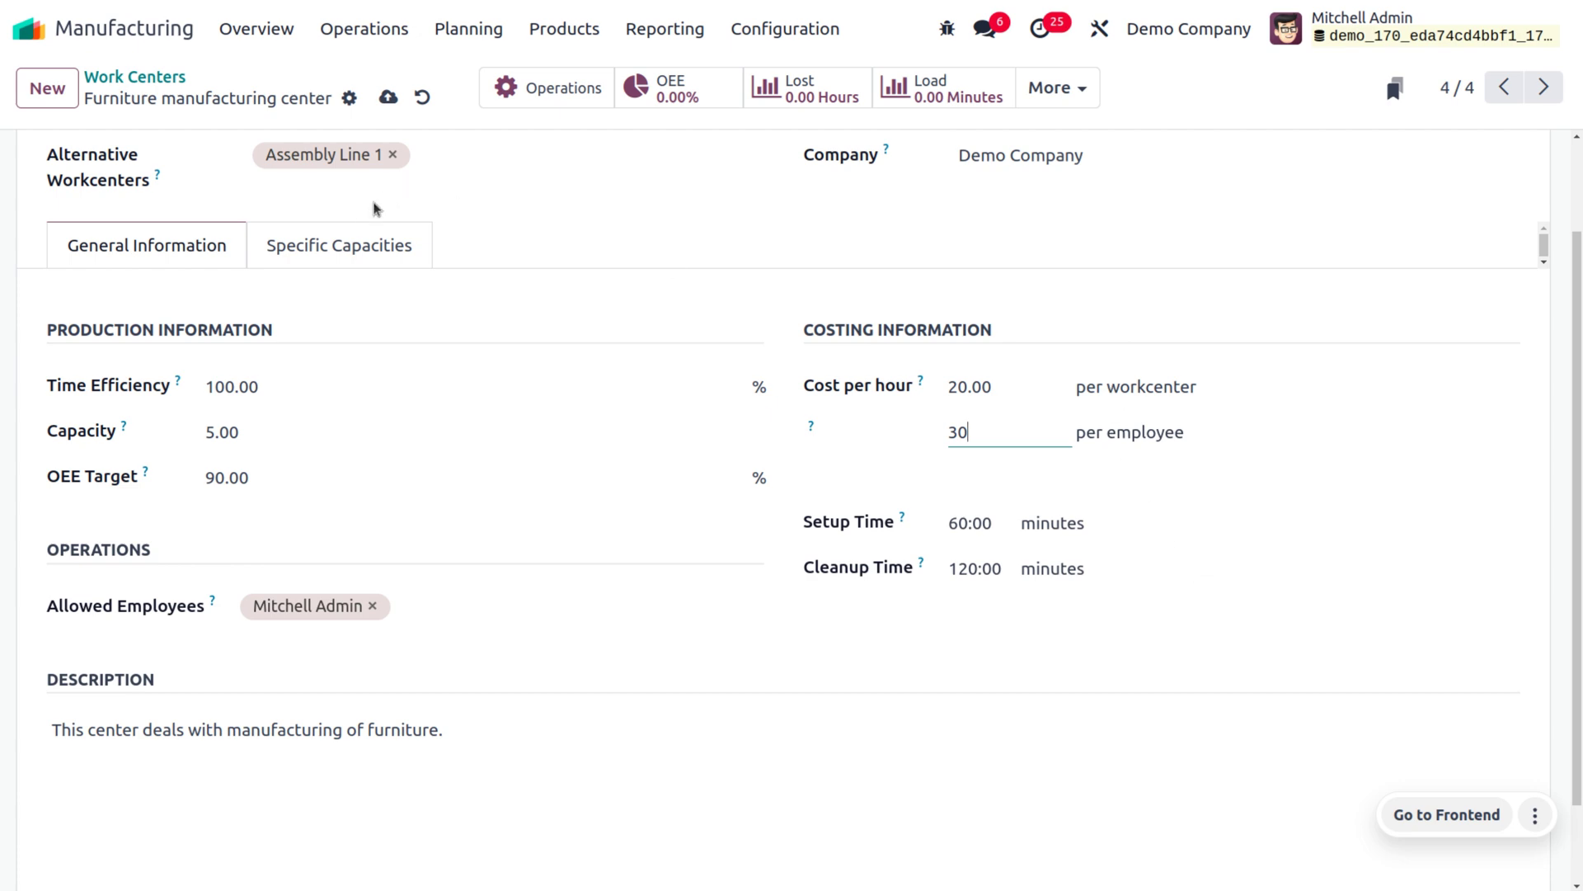
Leave Specific Capacities empty and save the Furniture manufacturing center record.
left_click(360, 240)
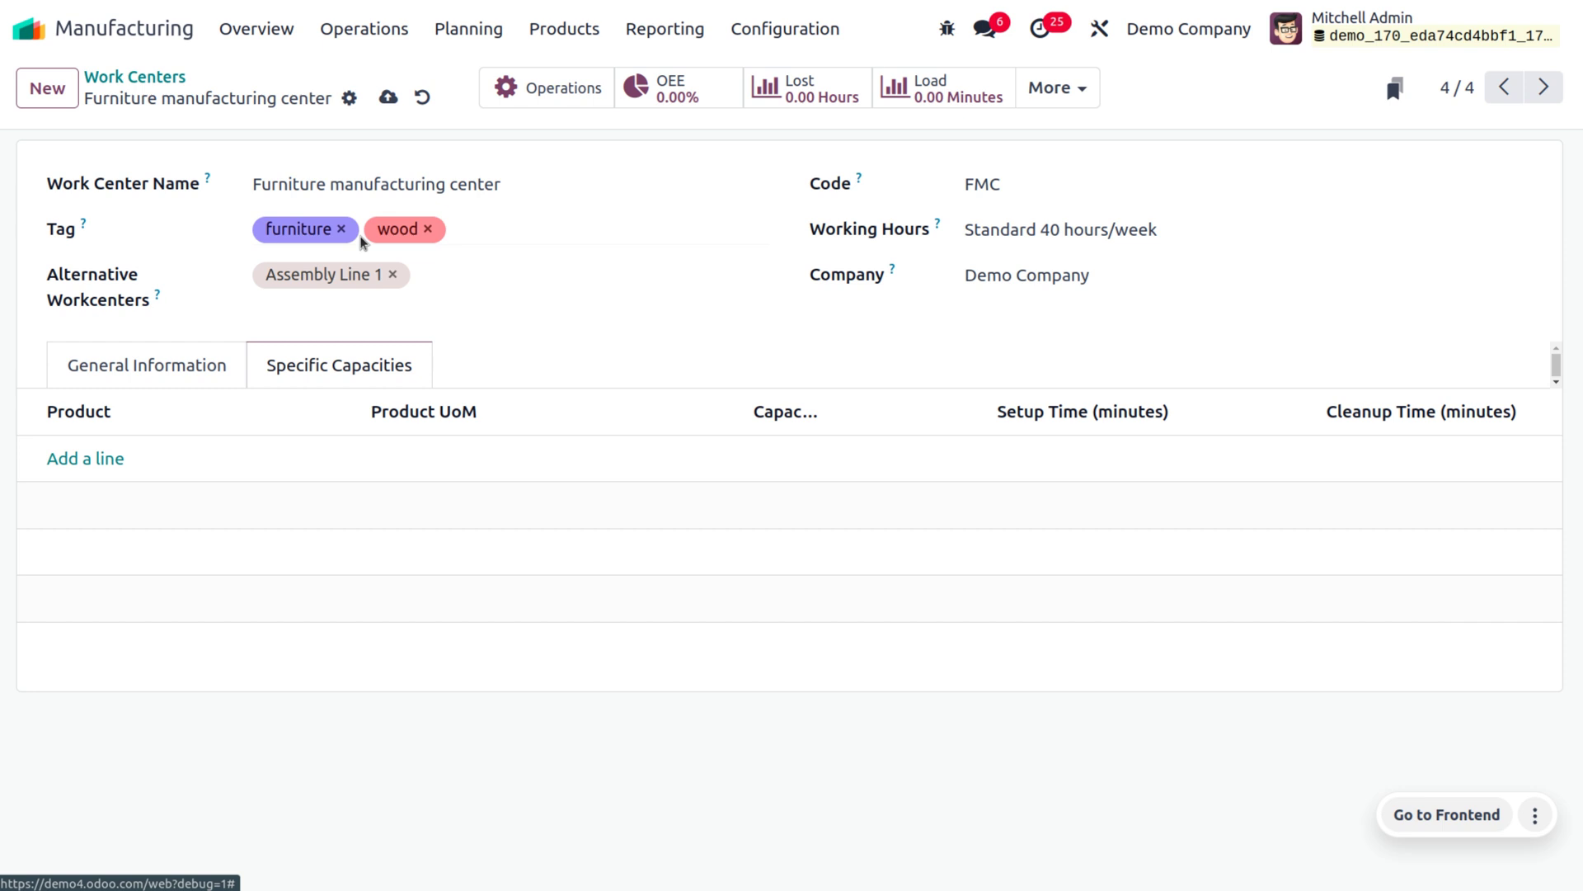
left_click(65, 460)
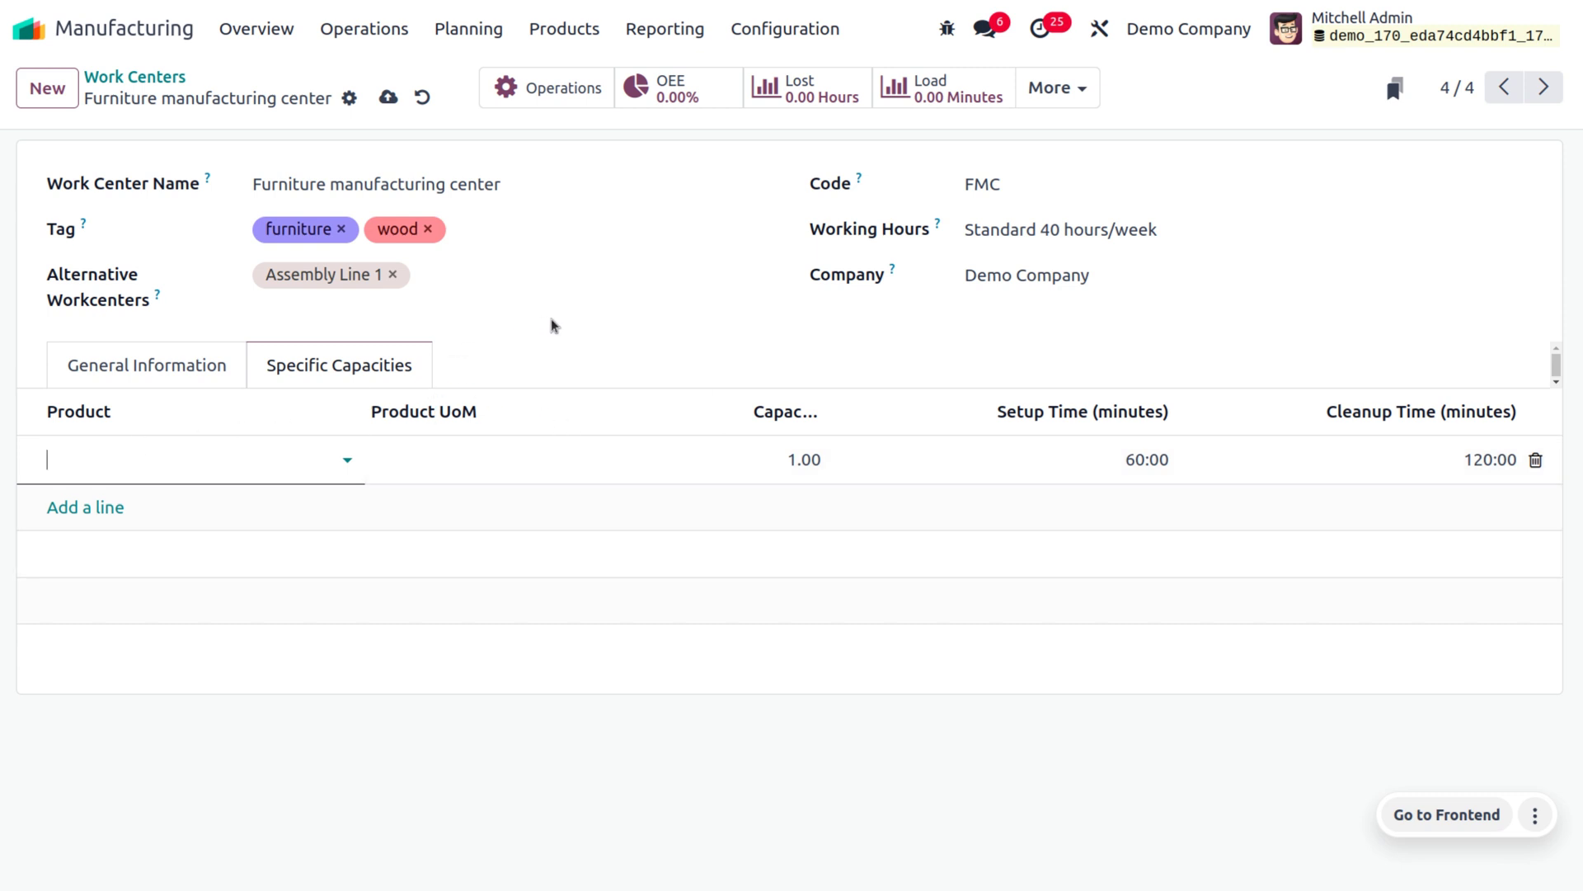
left_click(830, 355)
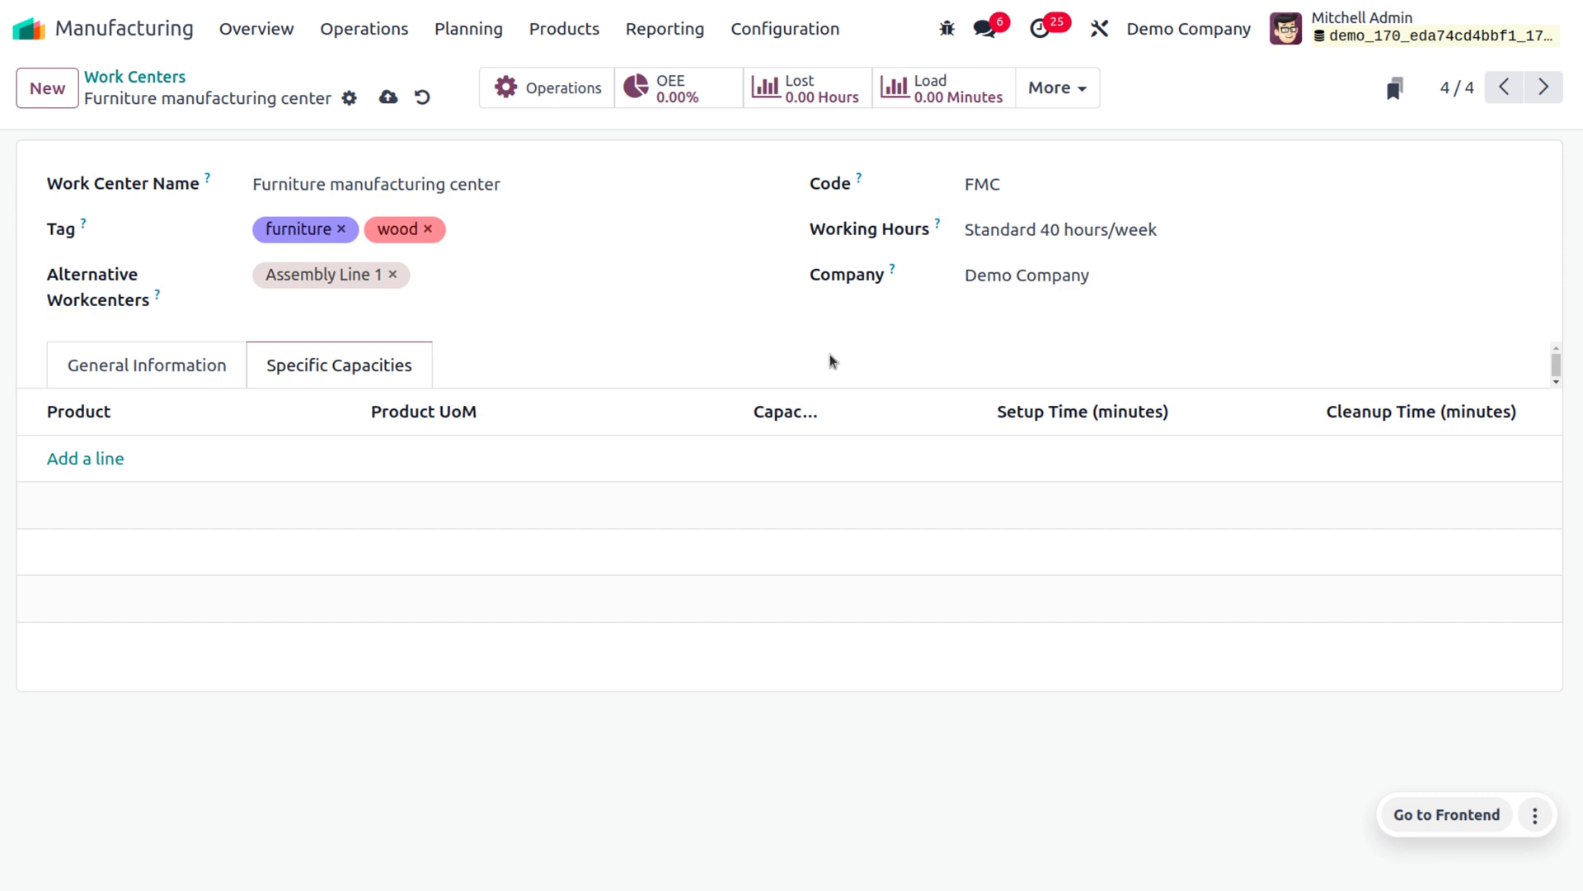
left_click(385, 98)
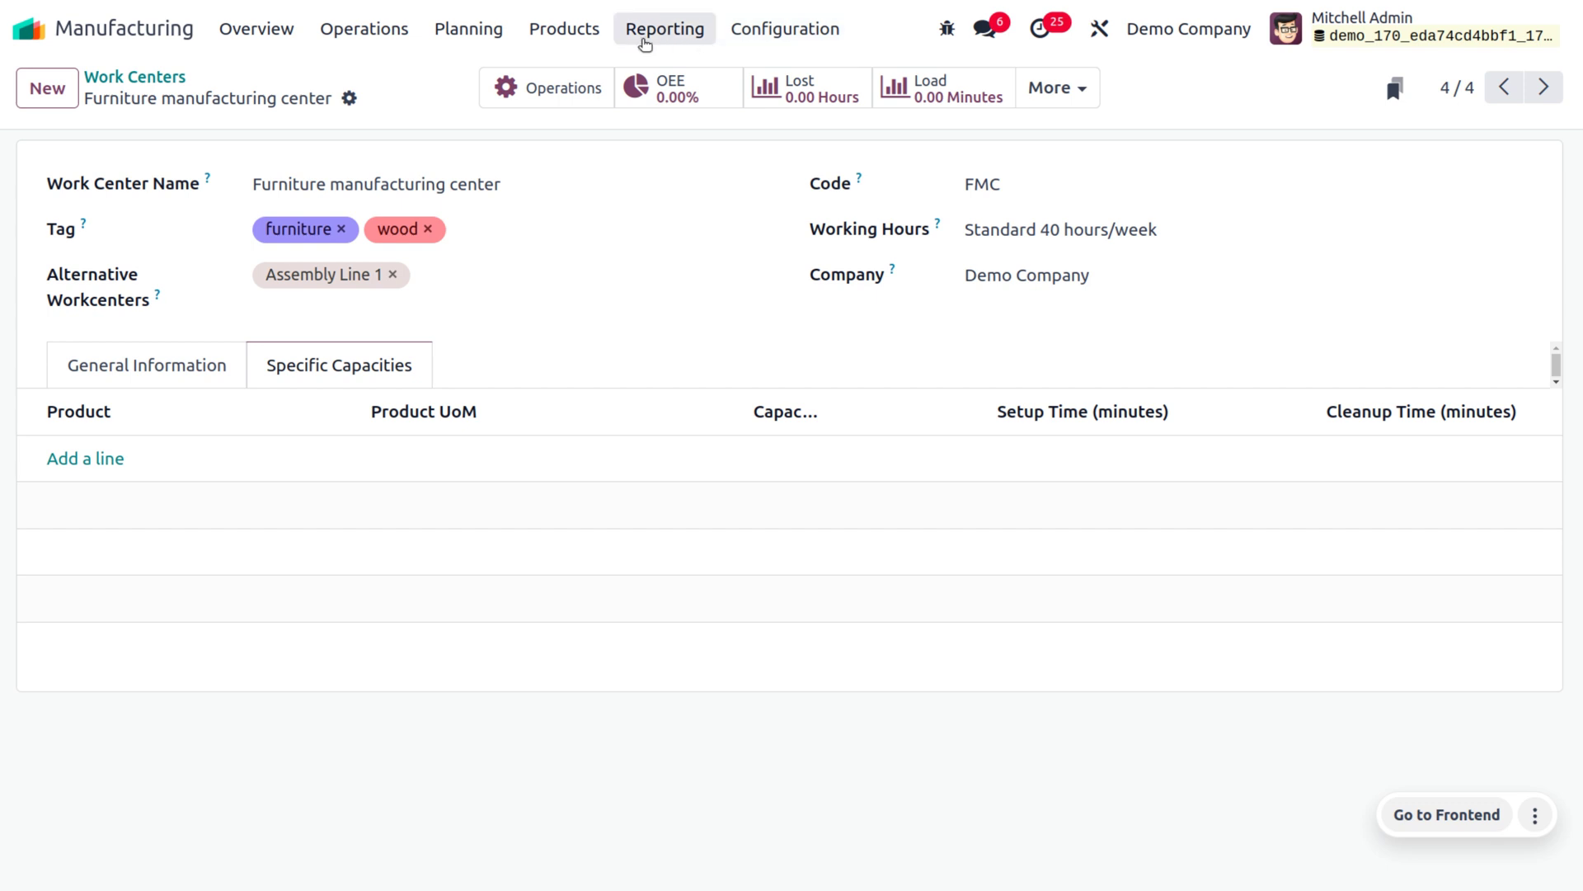
Open the PRIM-ASSEM Drawer BoM and view its 60:00-minute Carpent operation.
left_click(567, 31)
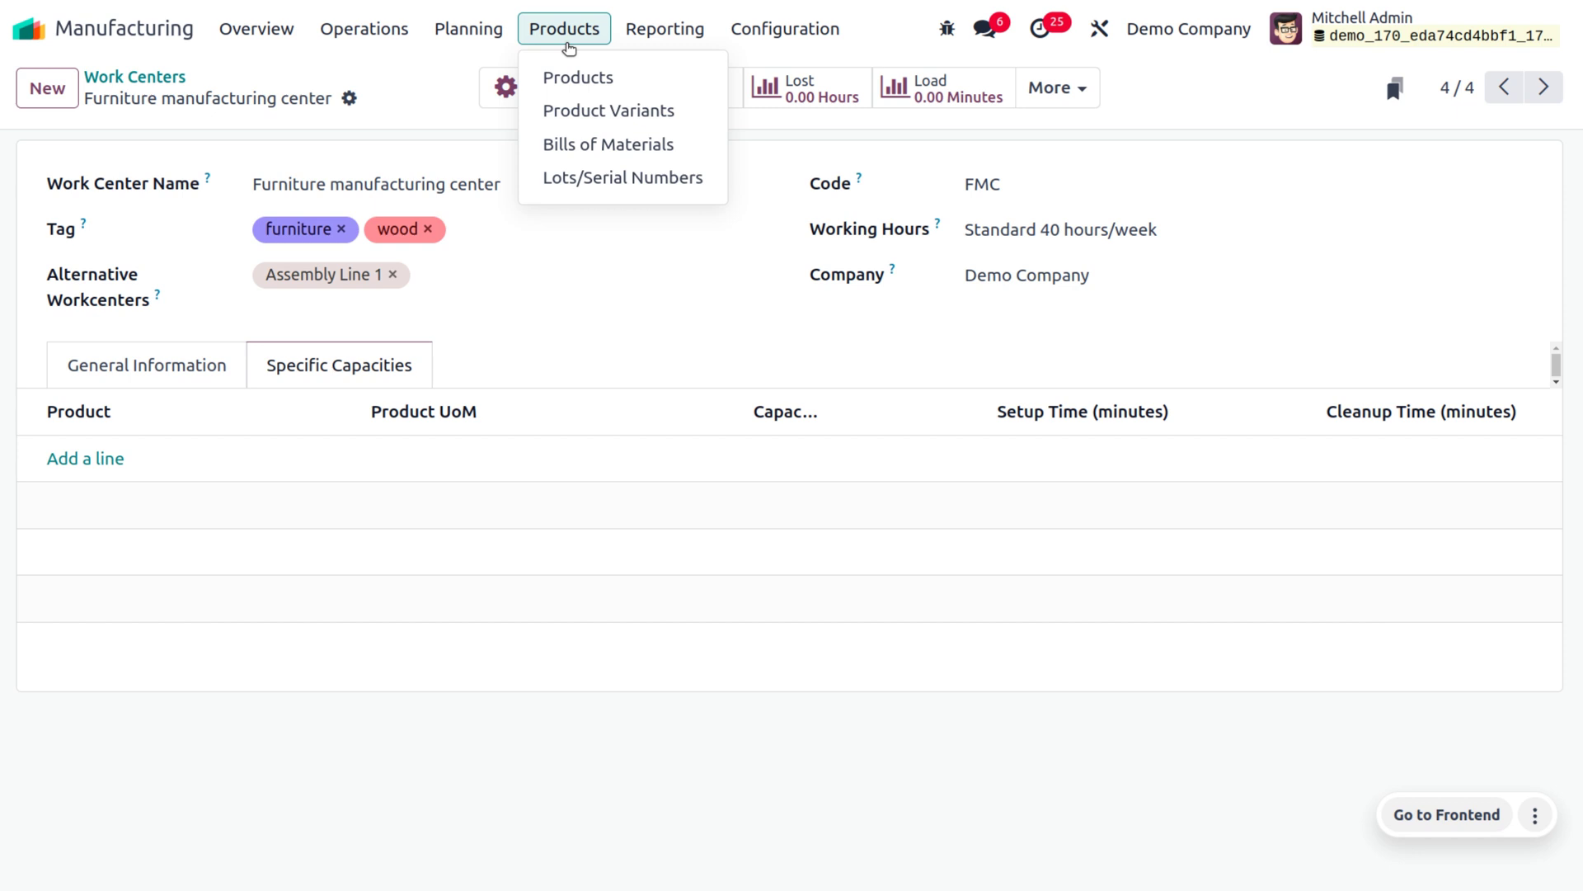
left_click(603, 152)
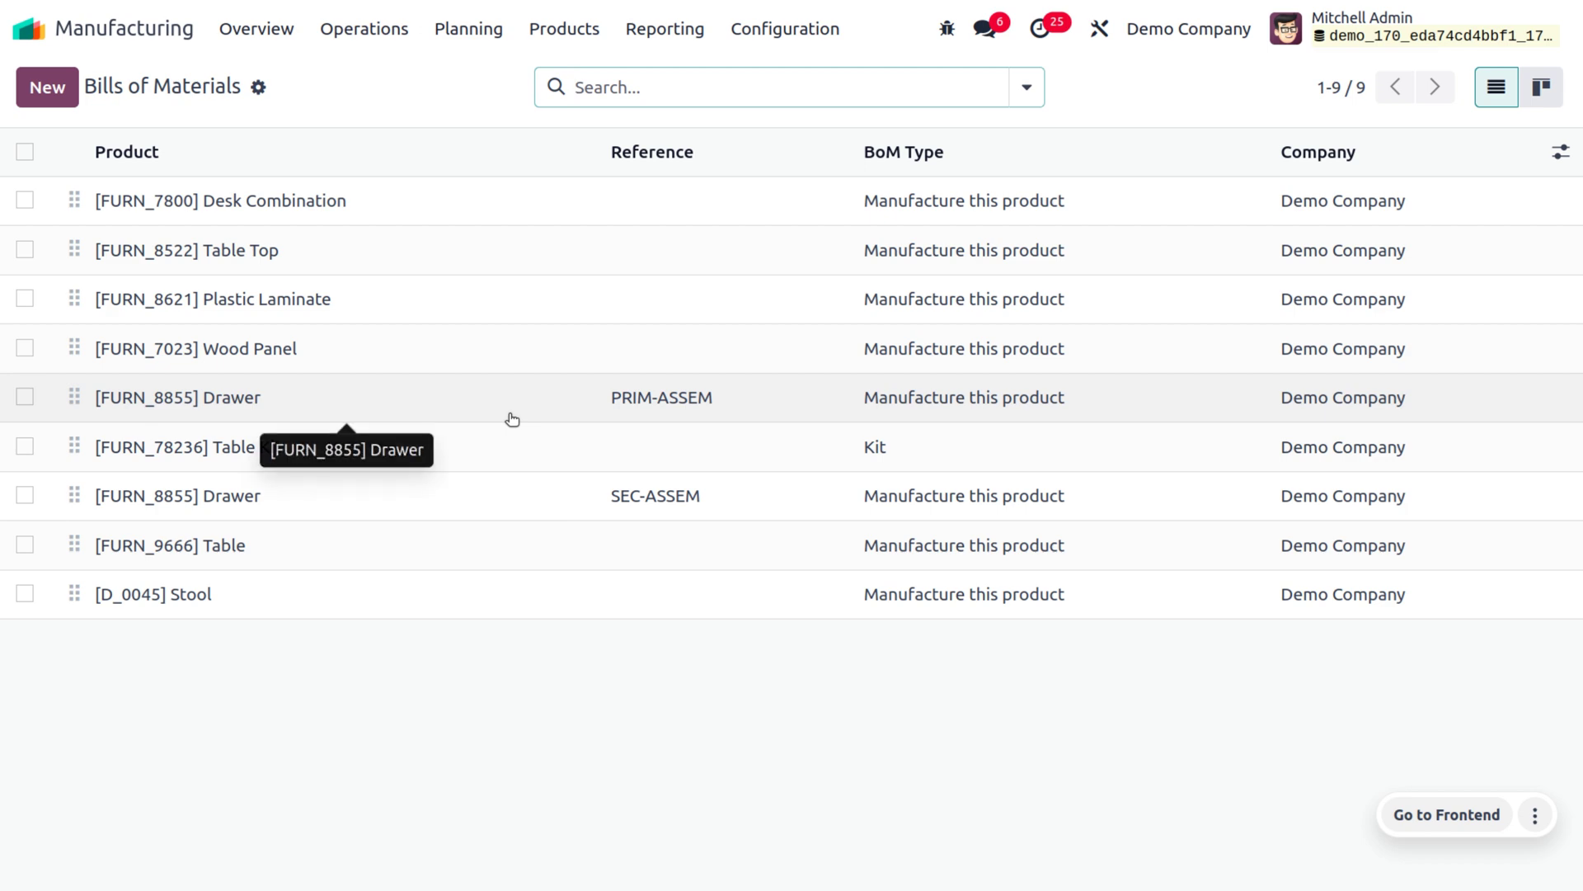
left_click(512, 419)
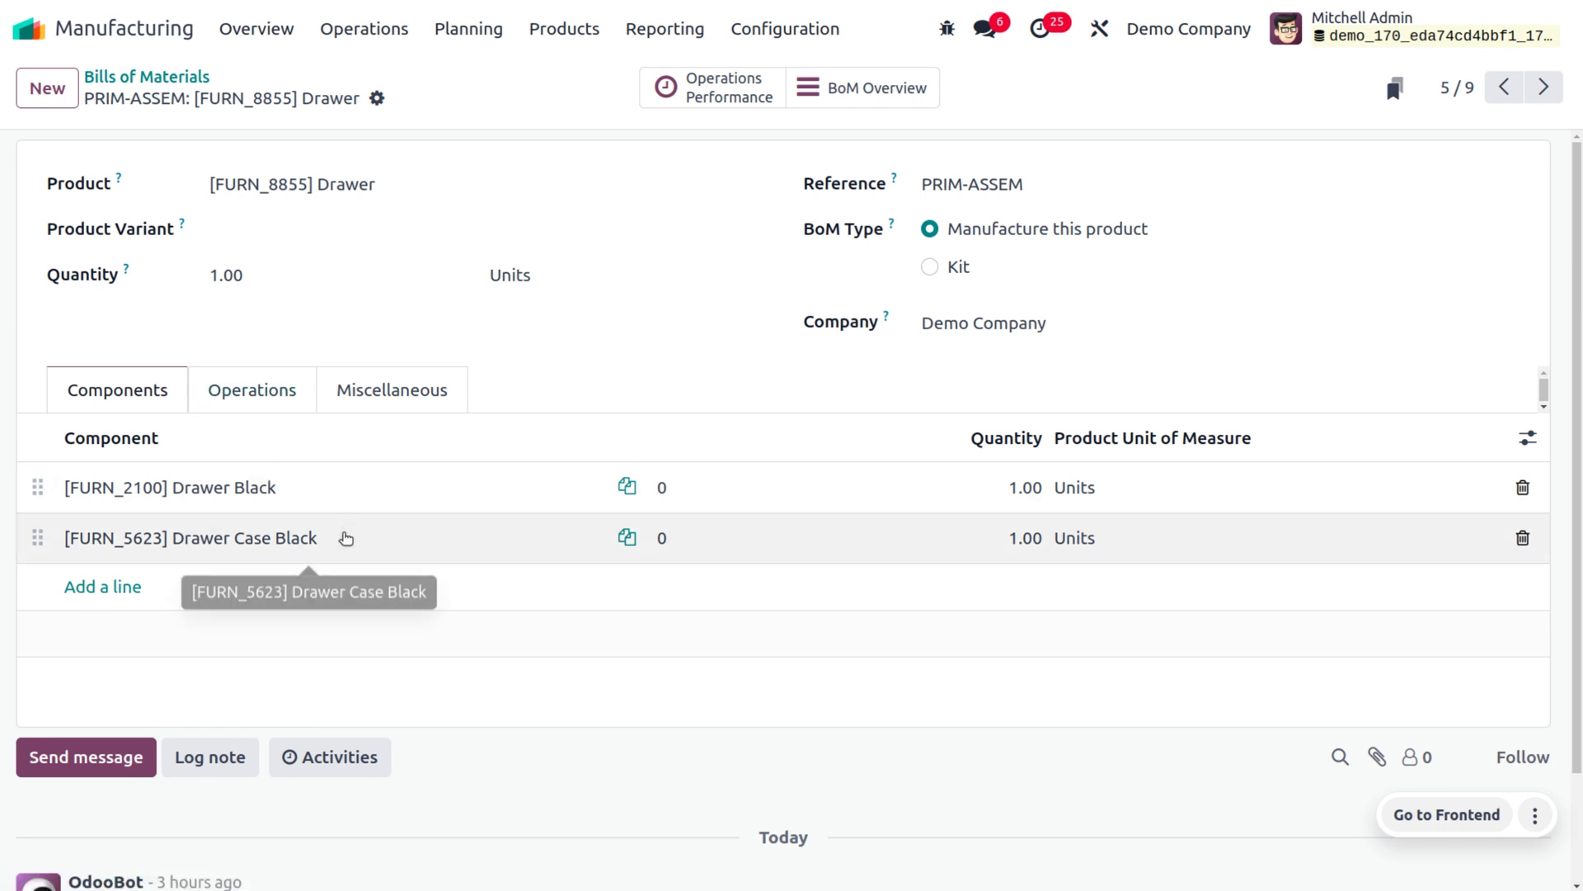
left_click(239, 409)
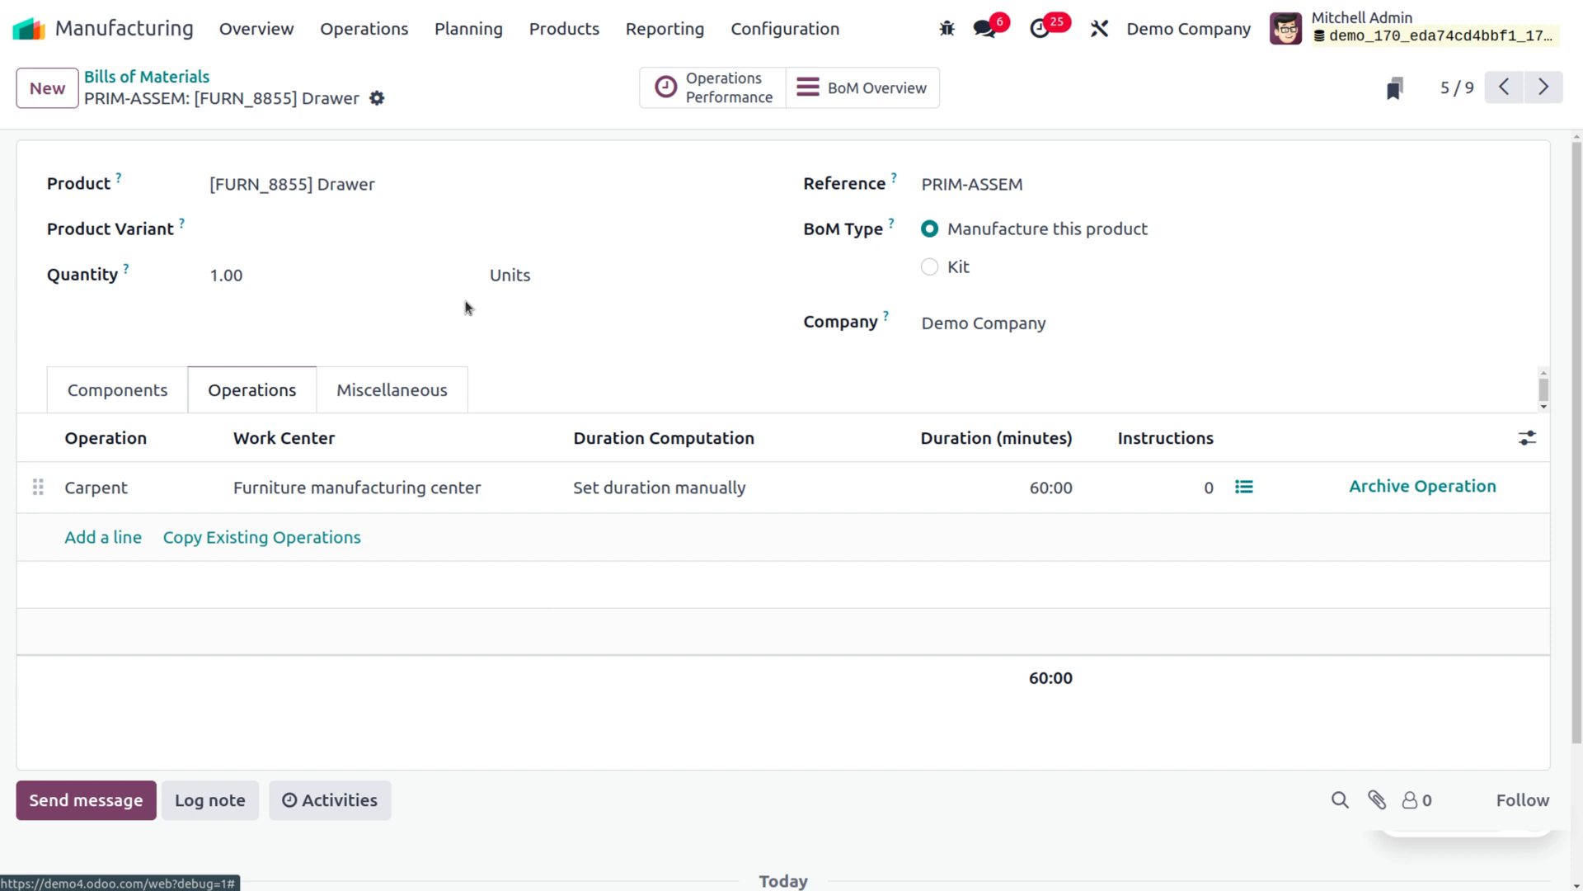
Create a new manufacturing order with the PRIM-ASSEM Drawer BoM and review its work orders and components.
left_click(408, 40)
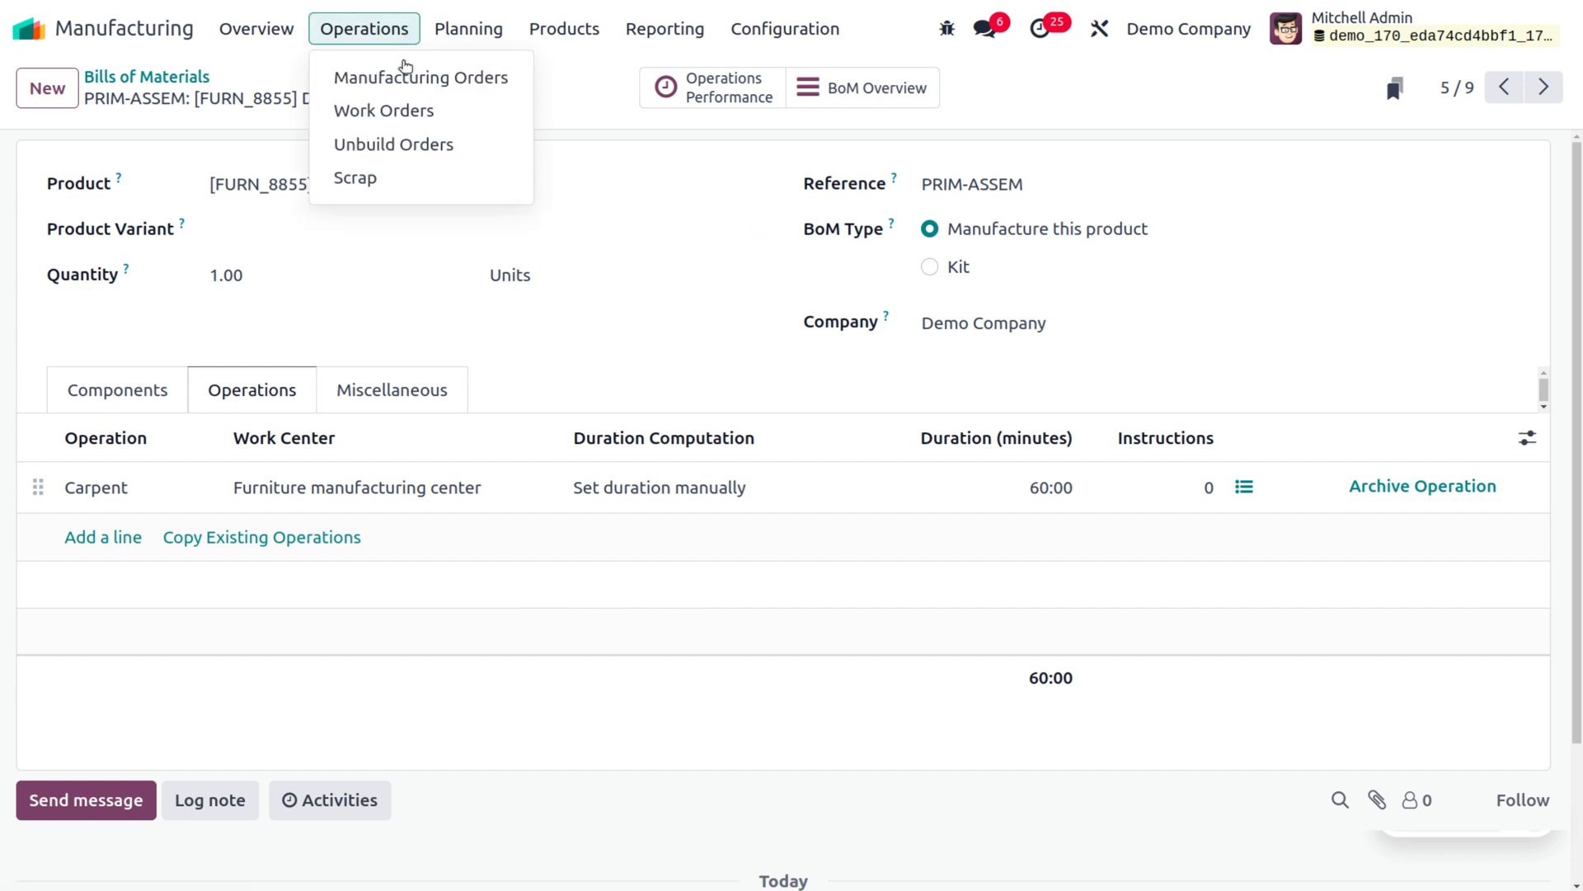
left_click(410, 75)
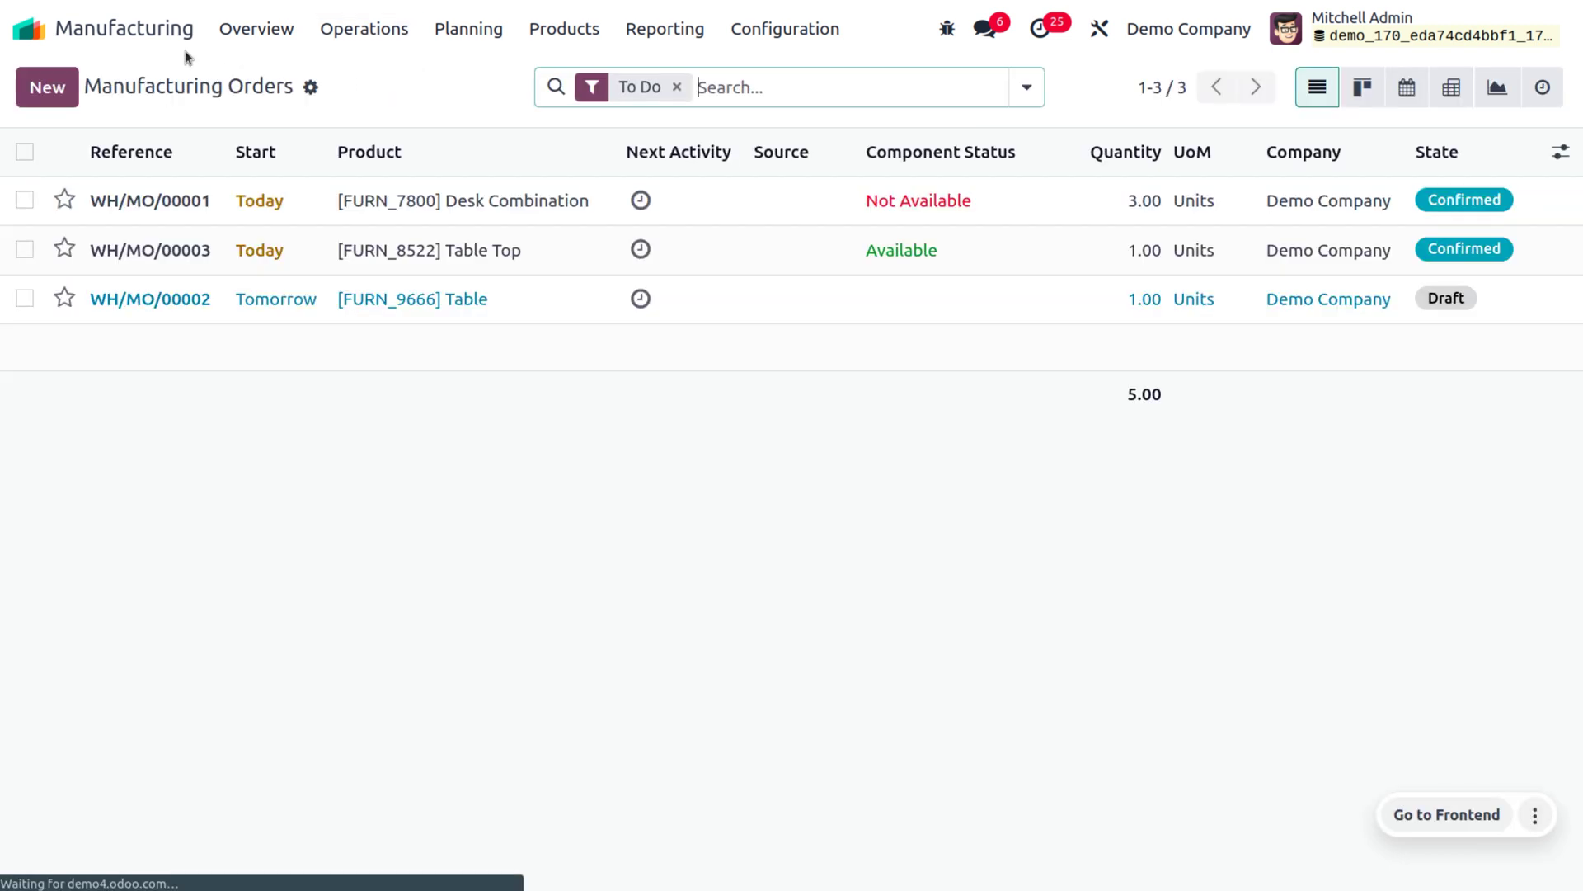
left_click(47, 87)
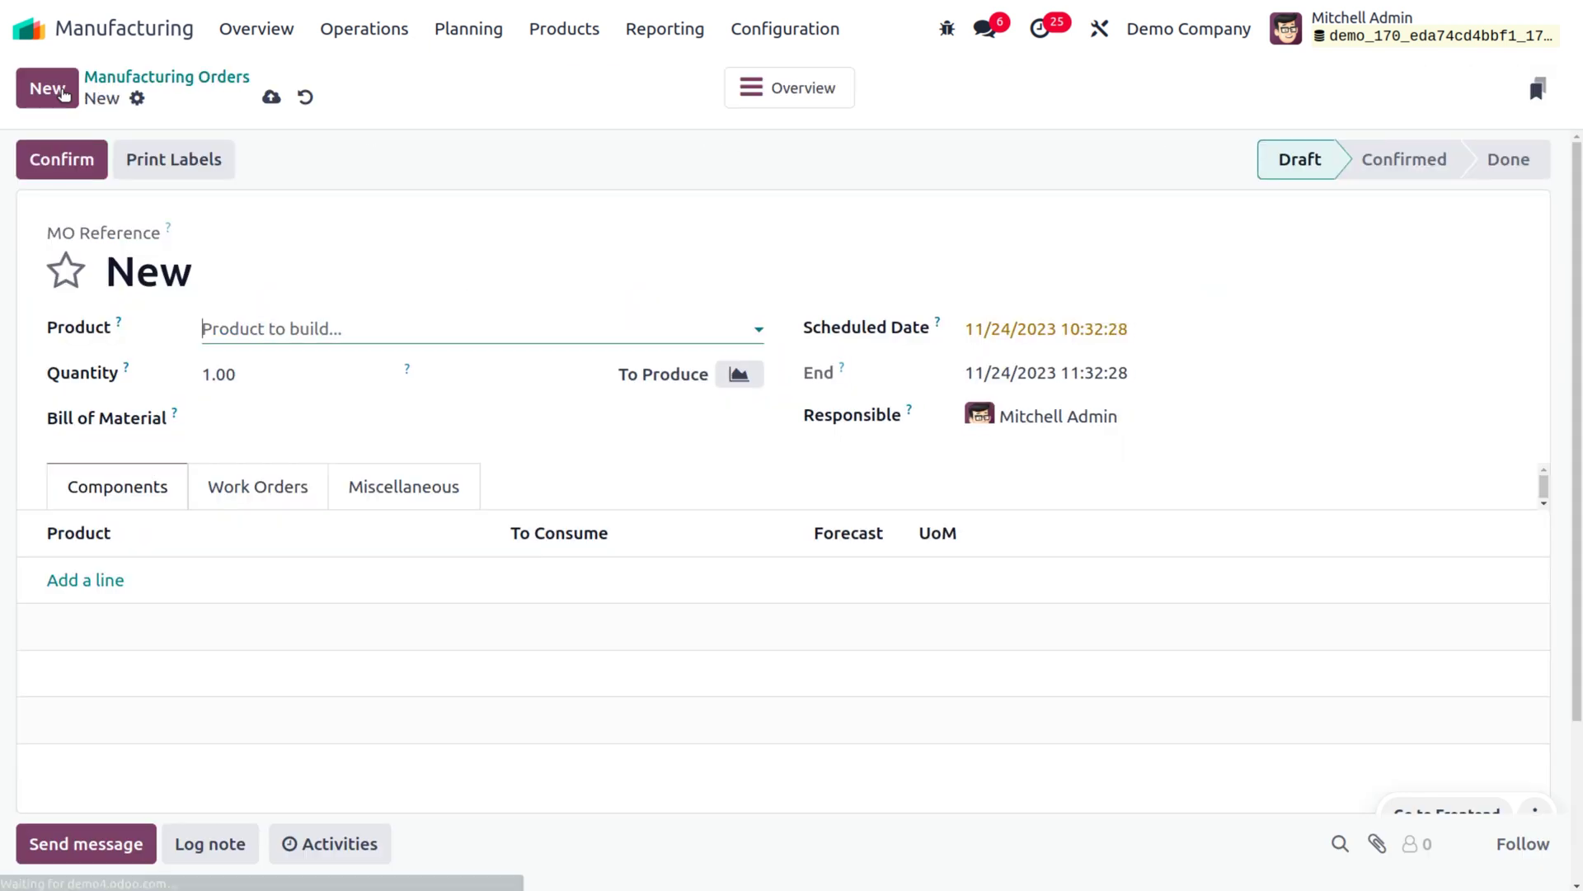
left_click(316, 412)
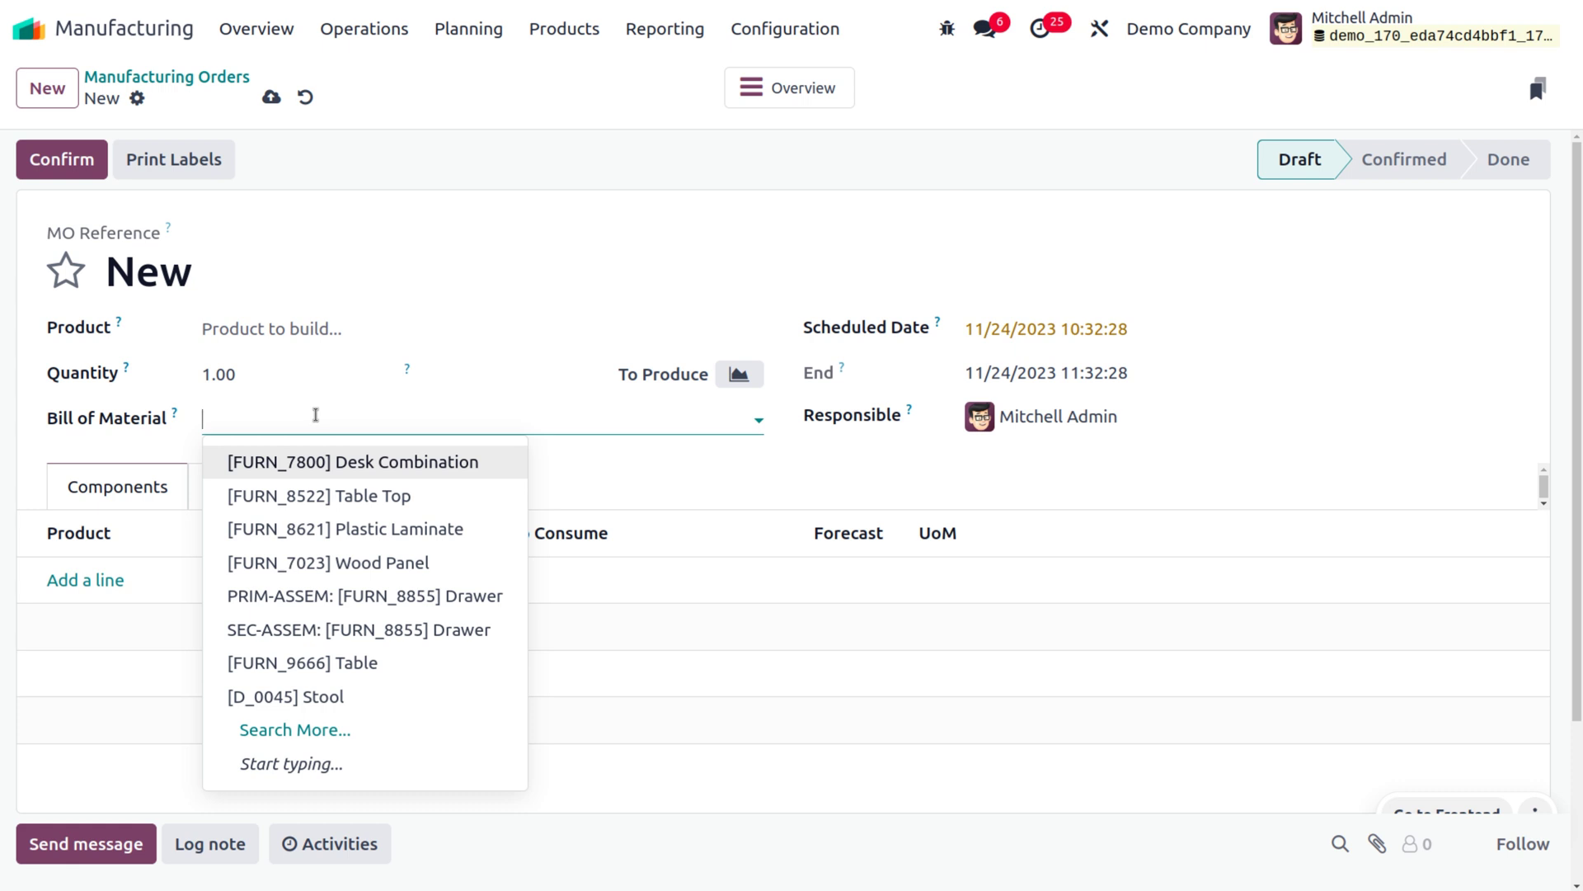
left_click(394, 611)
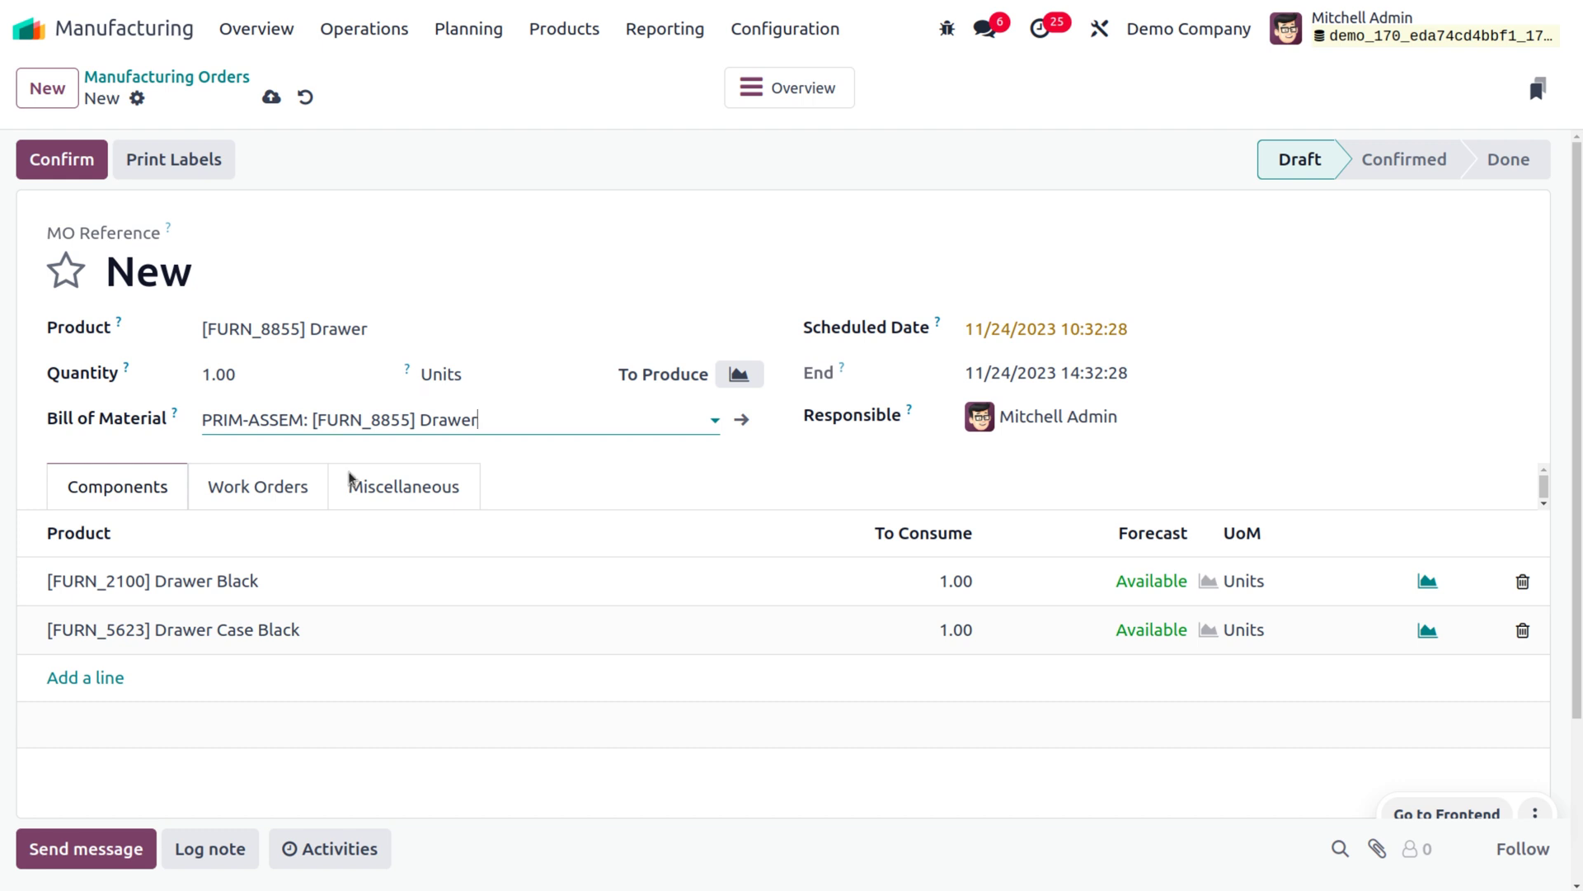
left_click(275, 495)
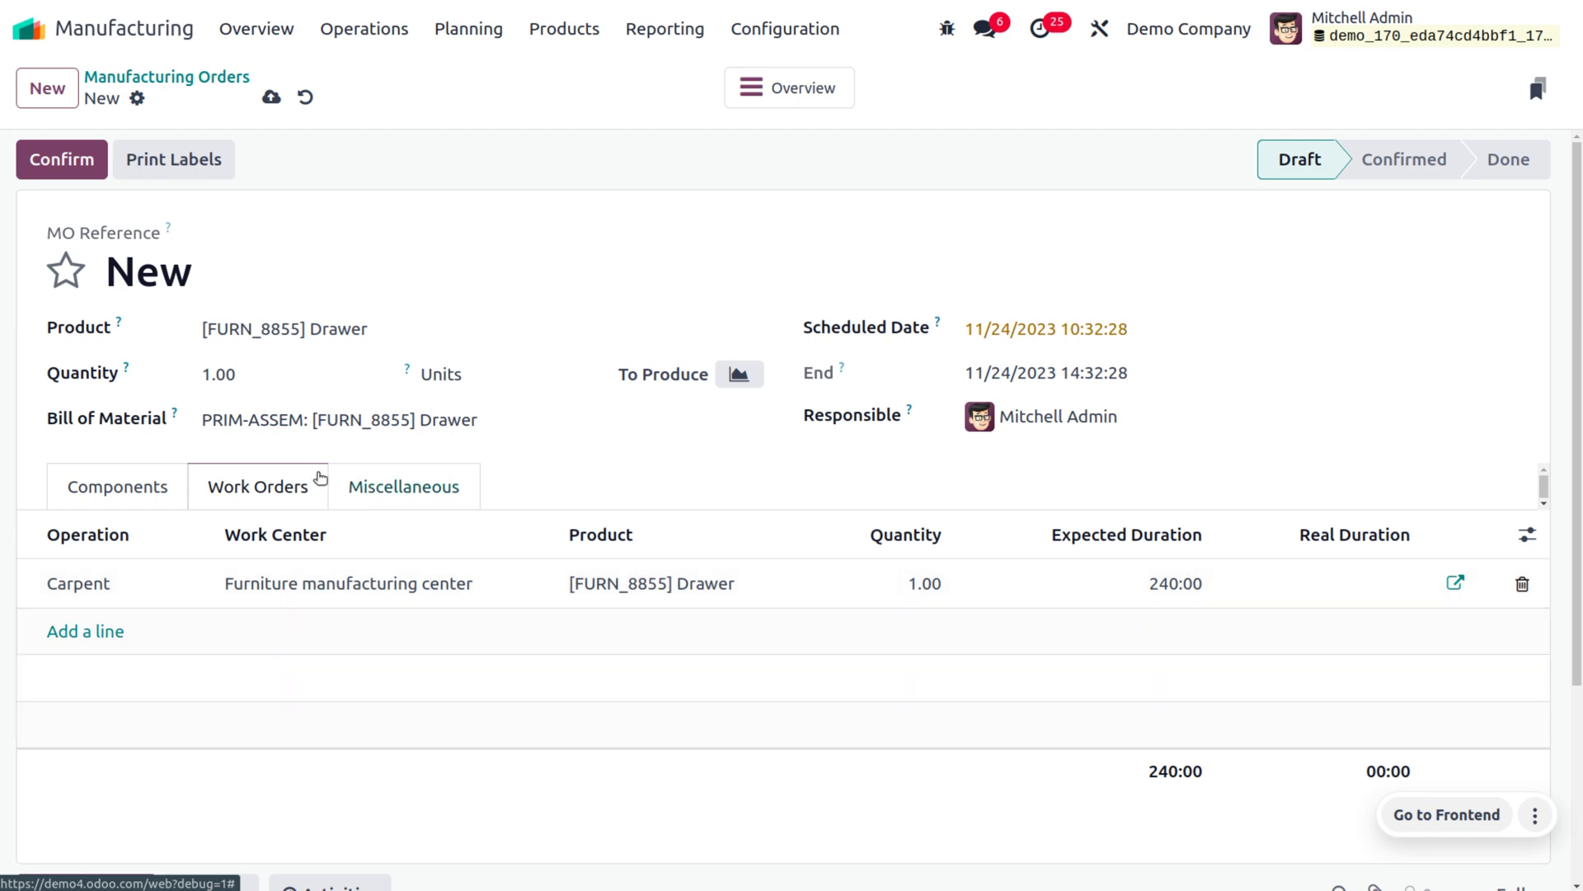
left_click(115, 485)
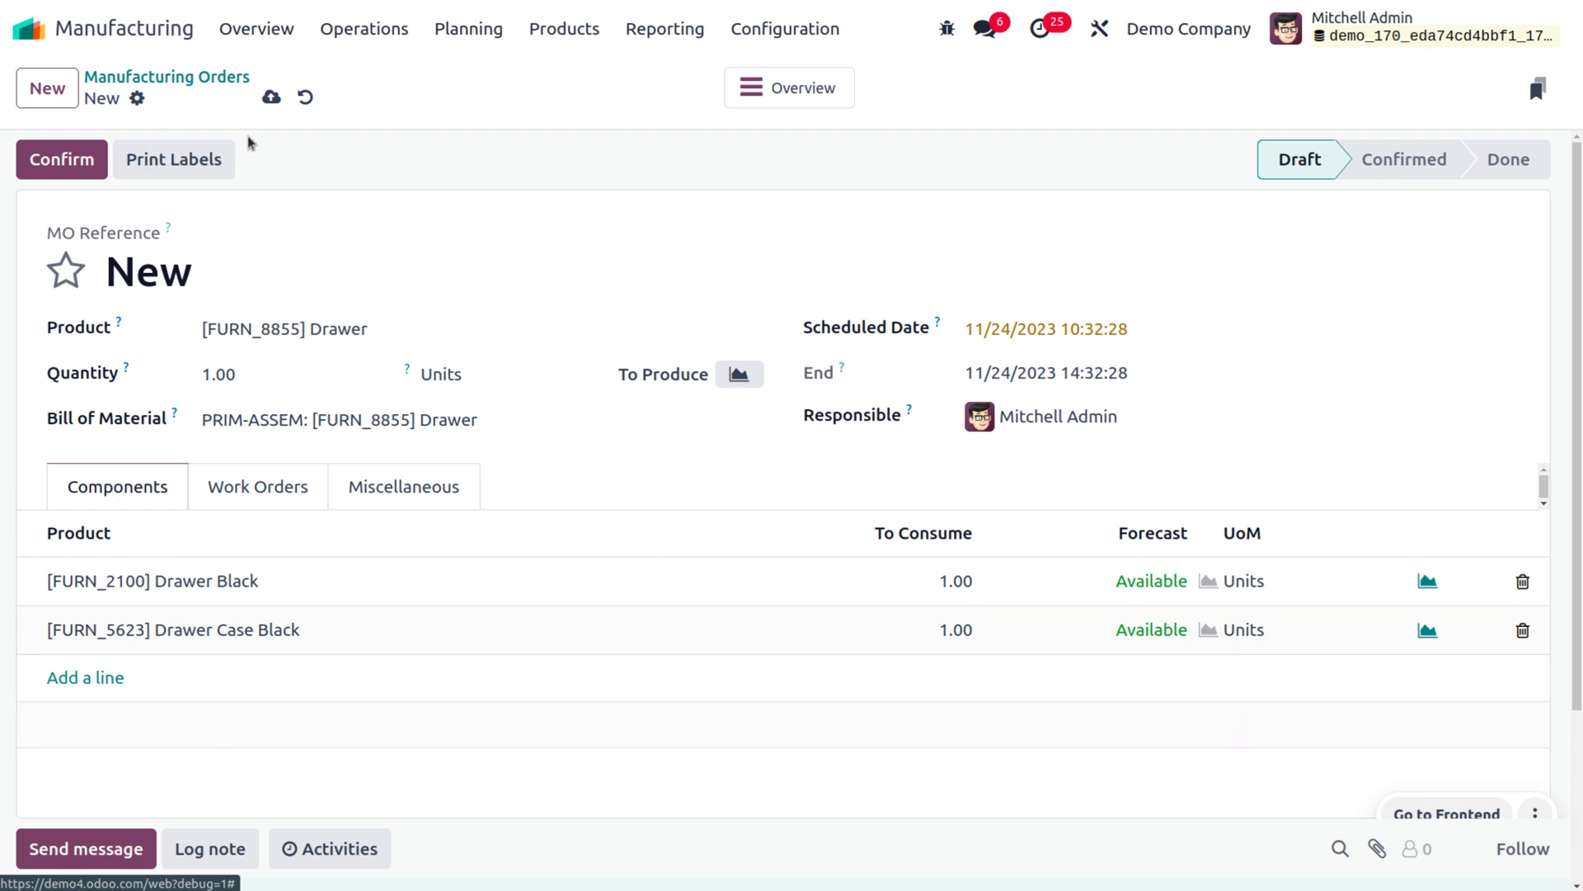
Save and confirm WH/MO/00007, plan it, and start the Carpent work order on Assembly Line 1.
left_click(272, 98)
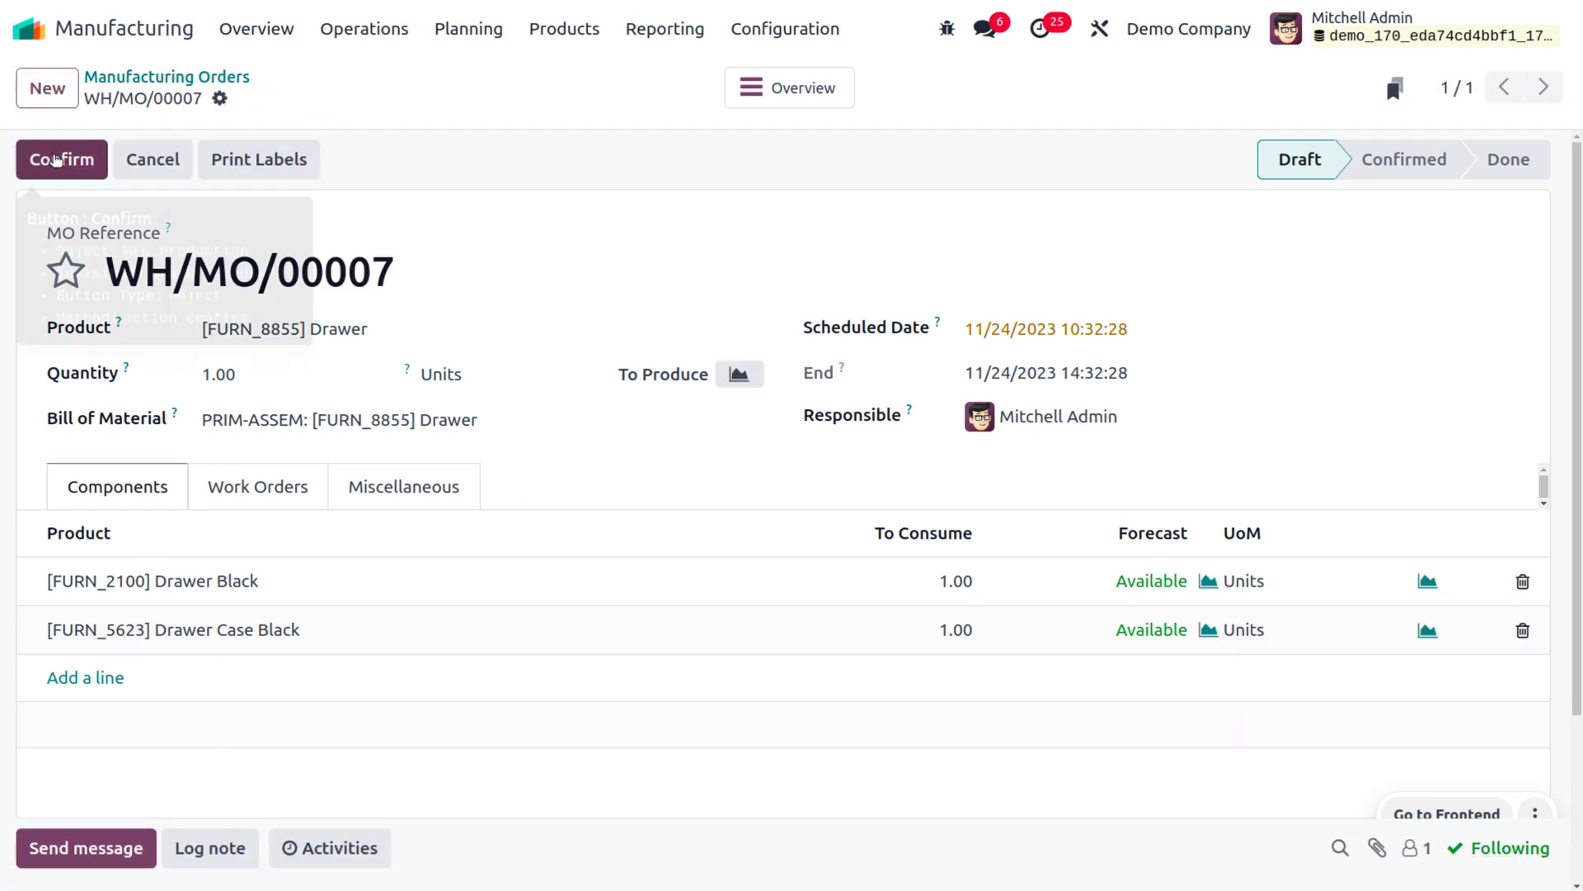
left_click(55, 159)
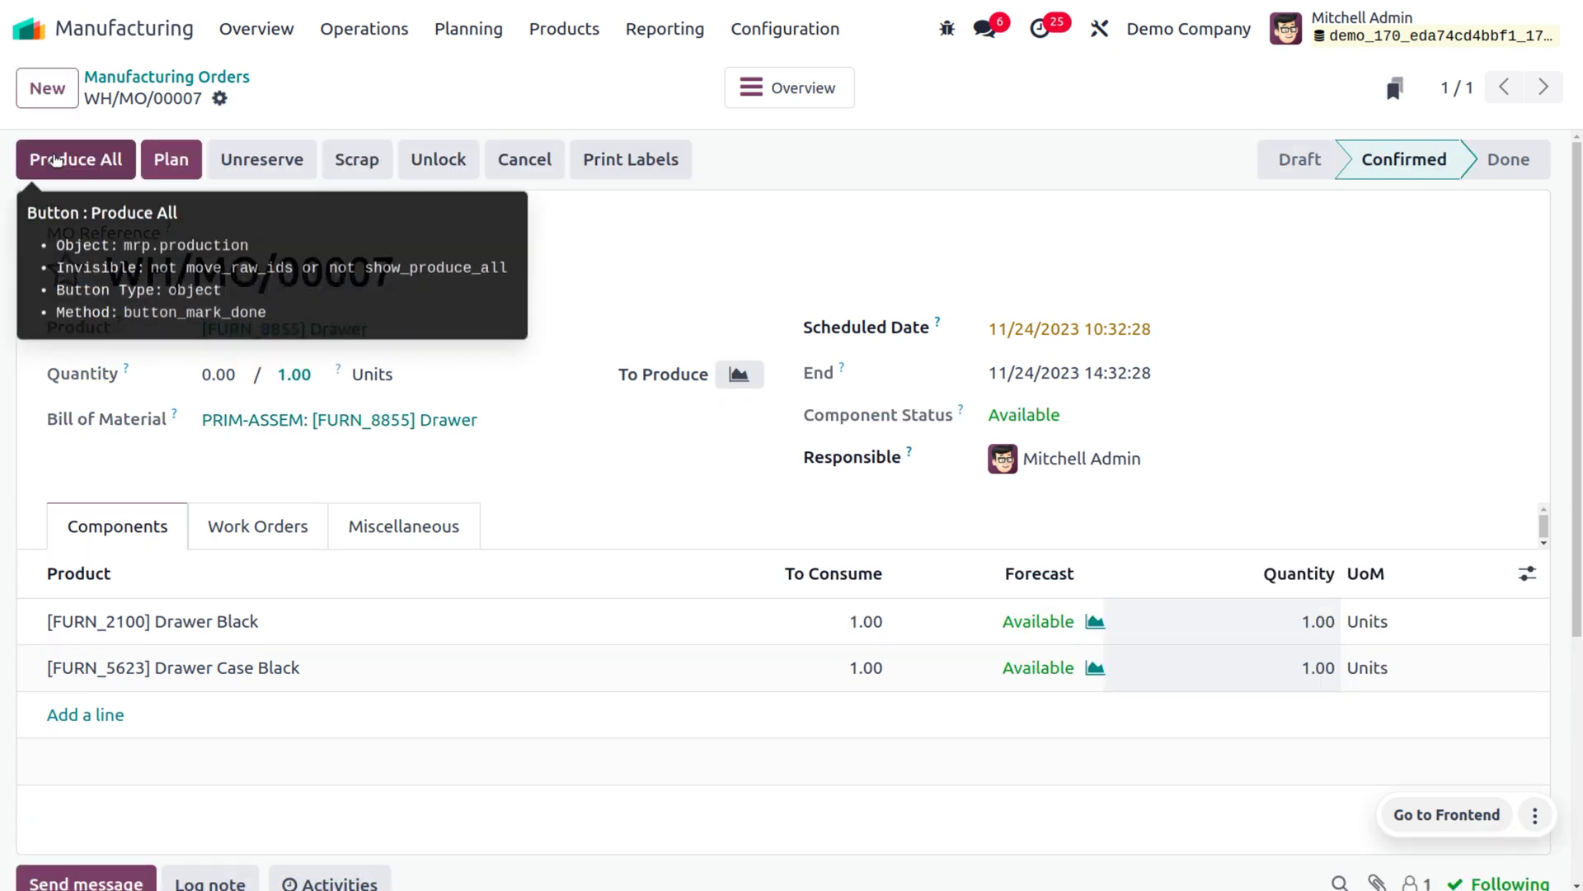
left_click(304, 538)
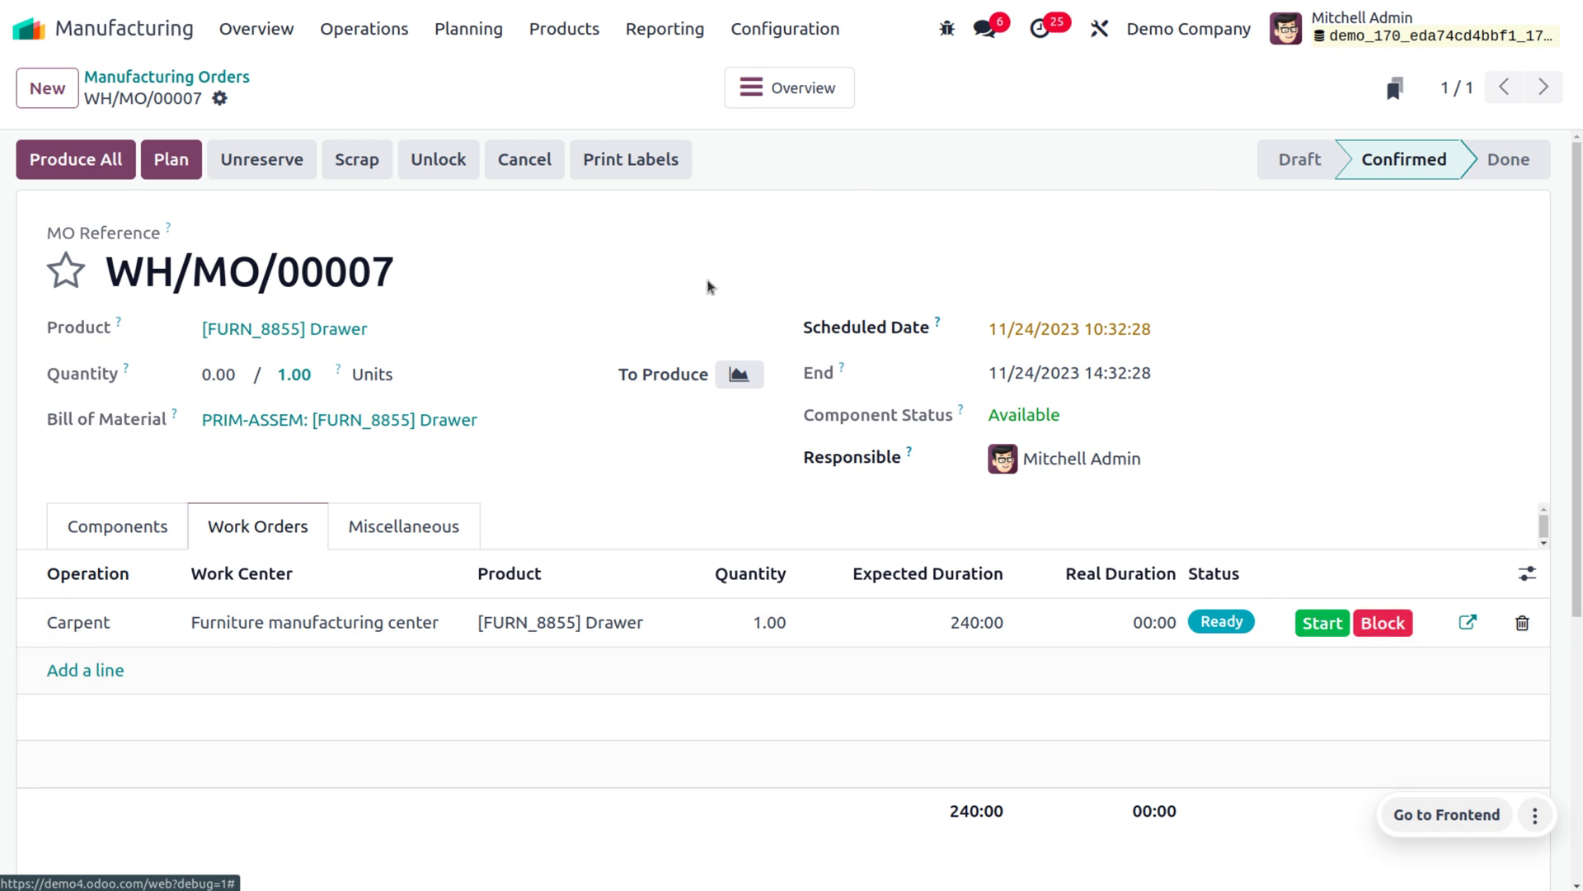
left_click(184, 159)
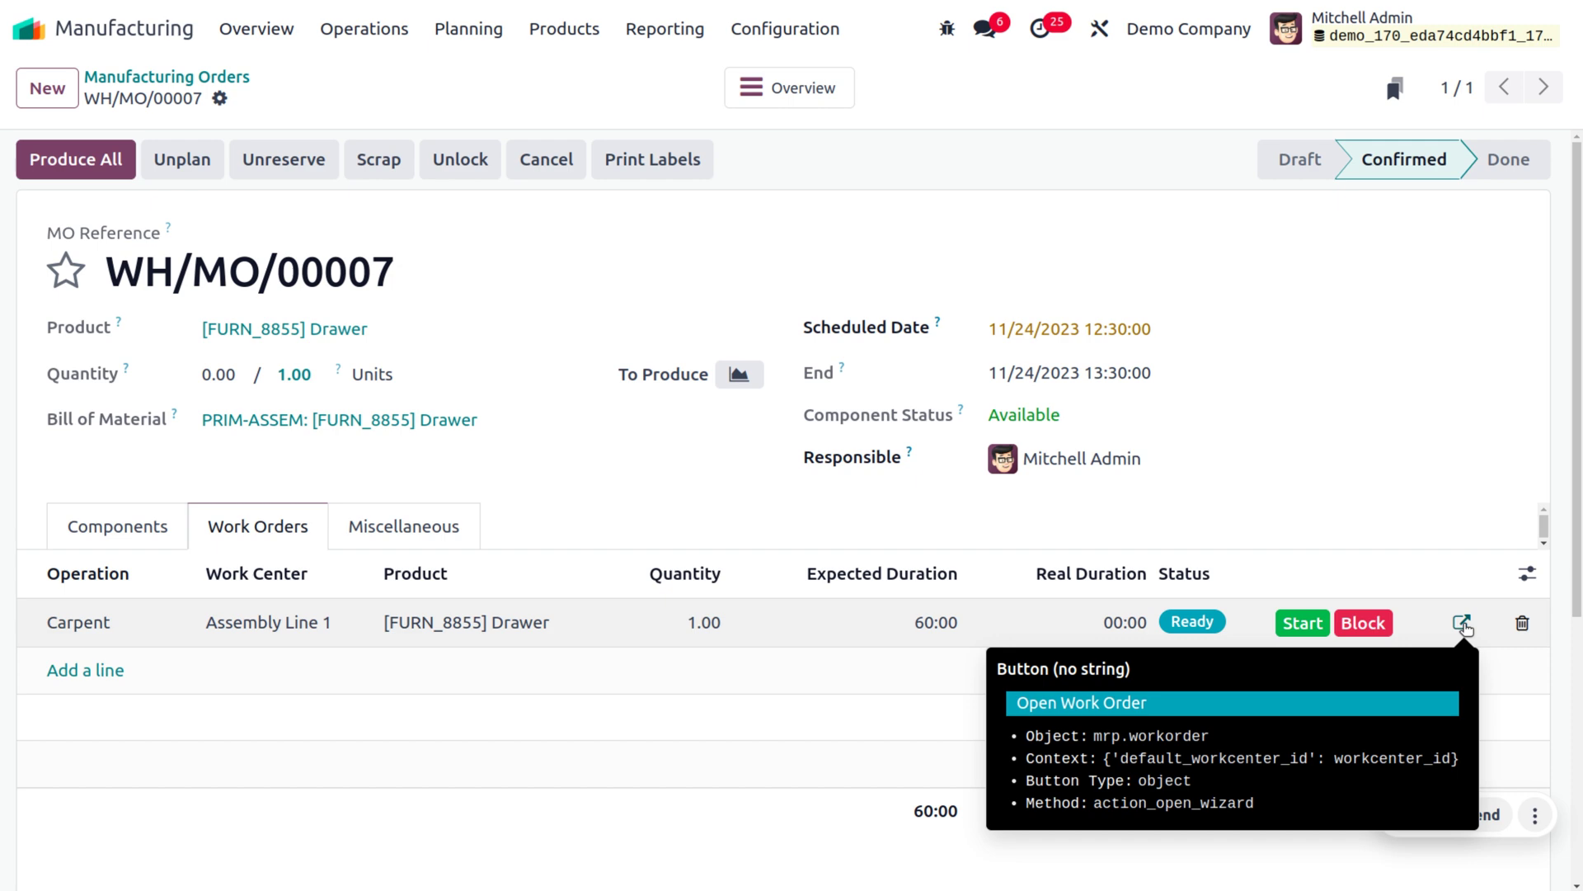
left_click(1320, 620)
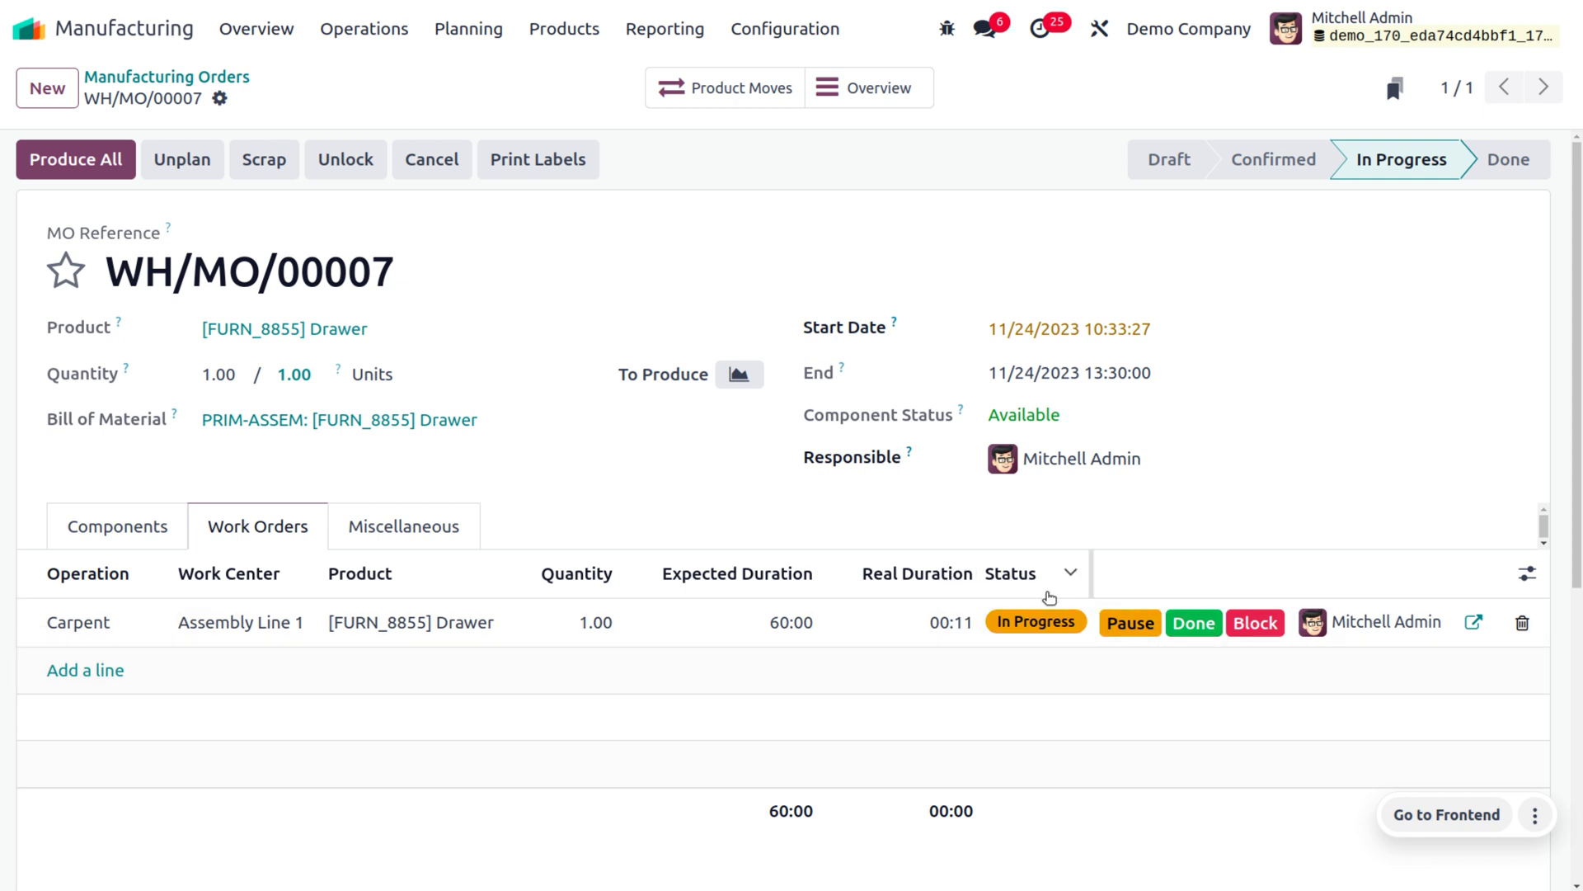
Finish the Carpent work order and use Produce All to consume both components.
left_click(1196, 624)
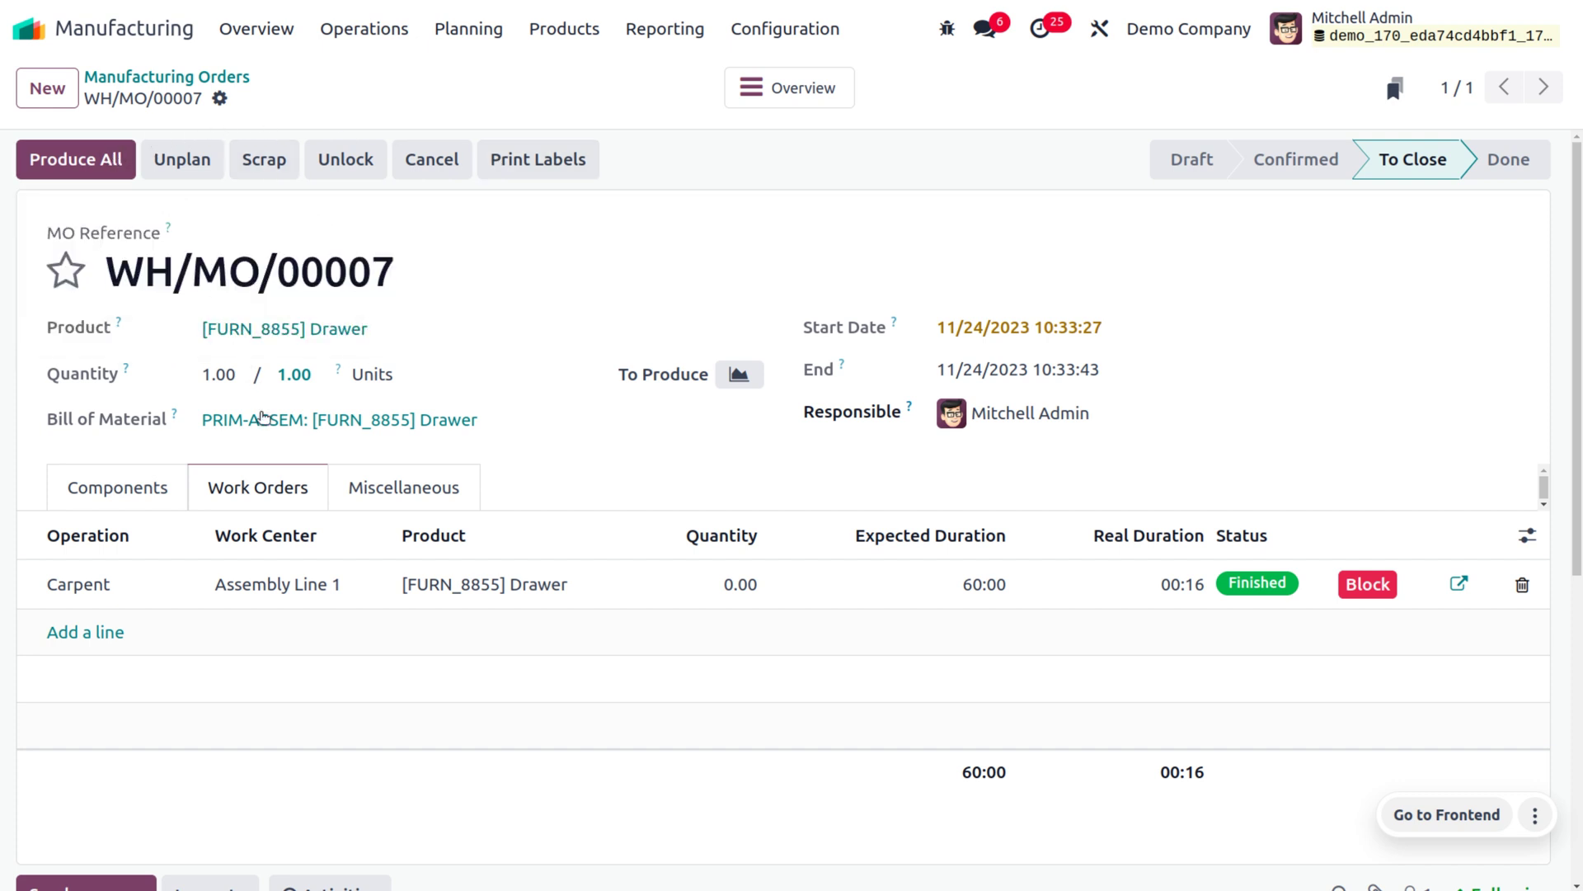
left_click(117, 477)
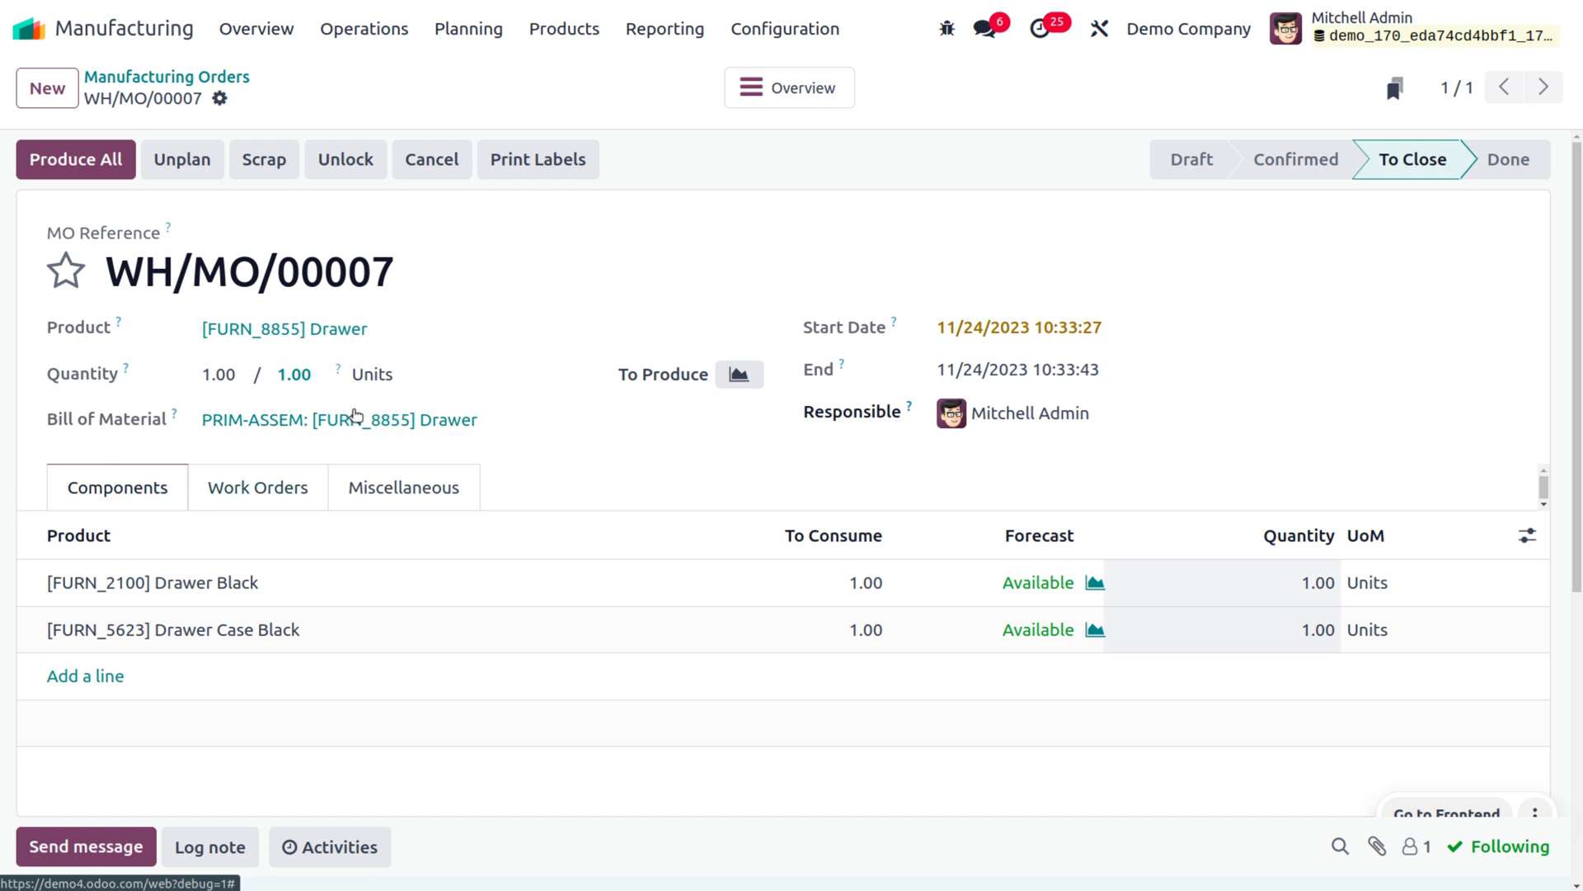
left_click(107, 167)
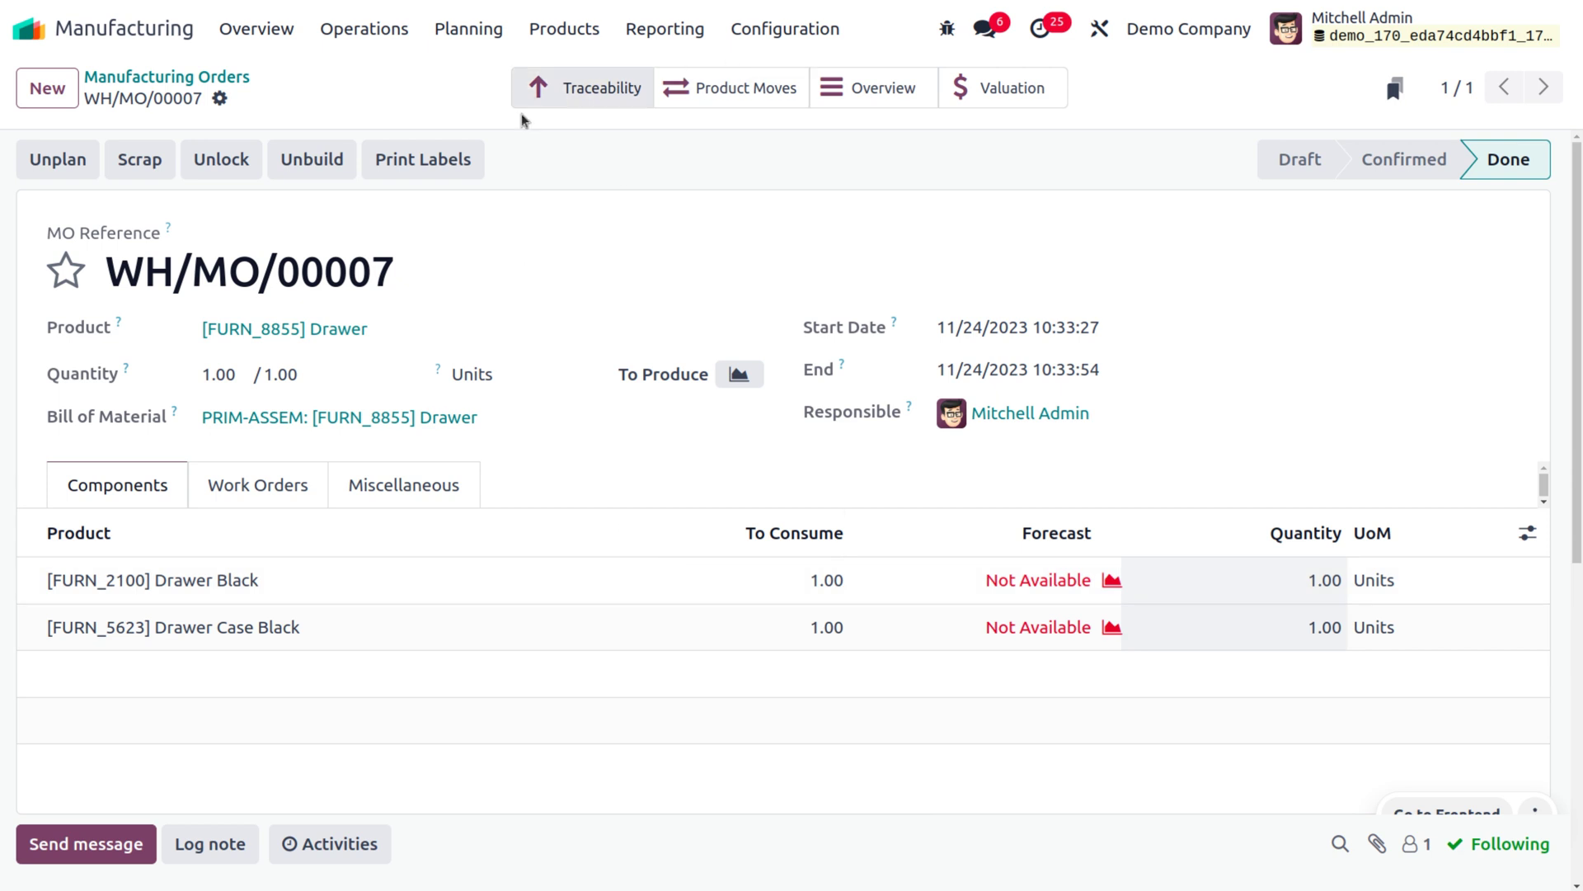
left_click(863, 100)
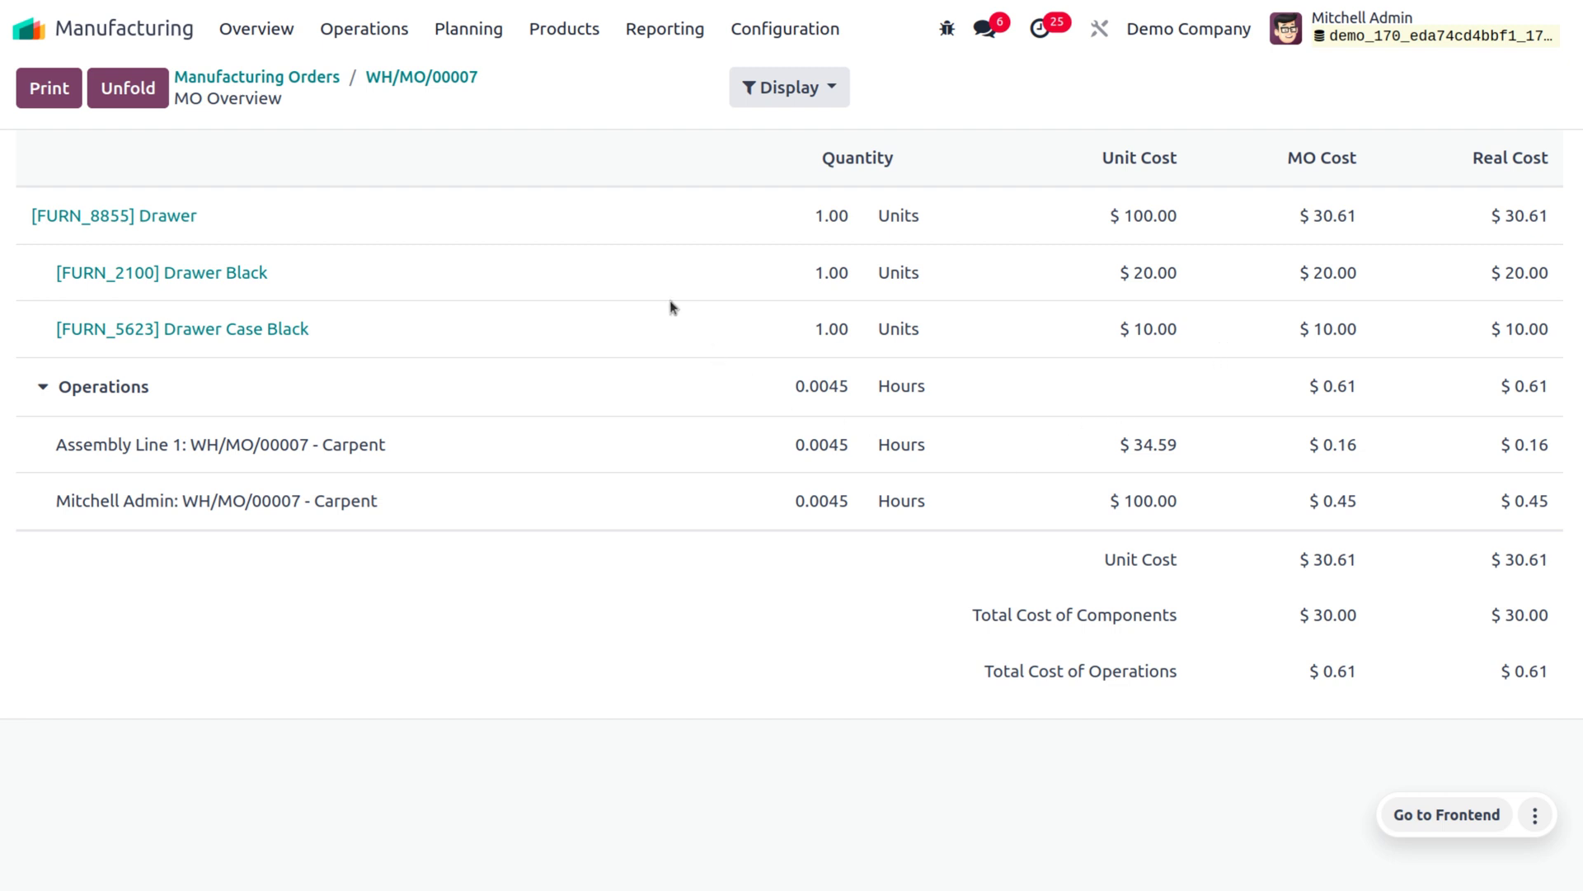
left_click(256, 77)
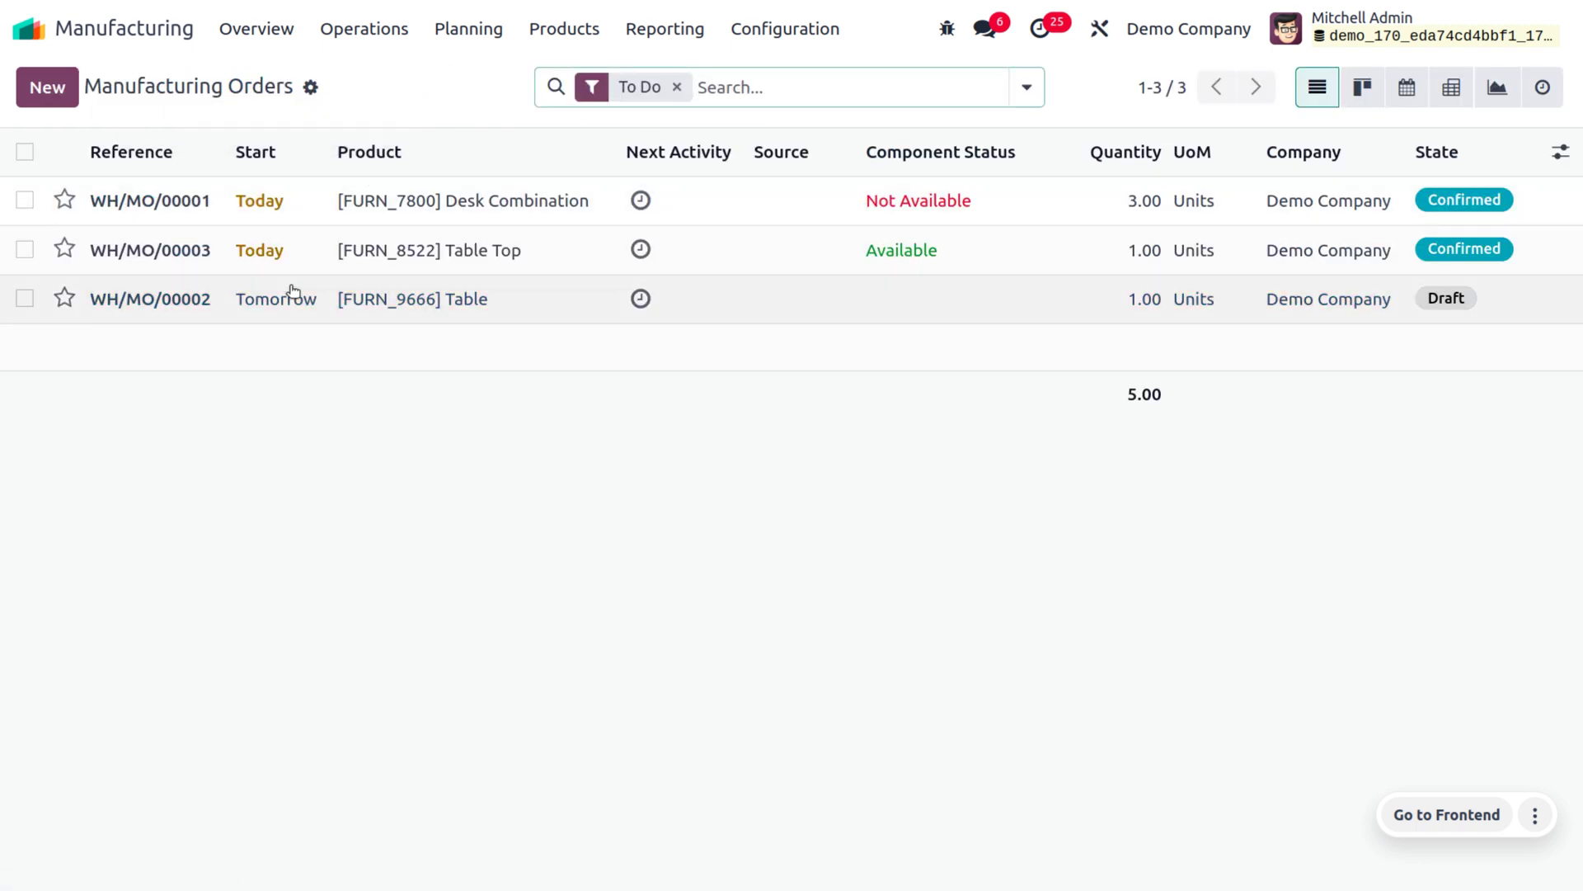
left_click(676, 86)
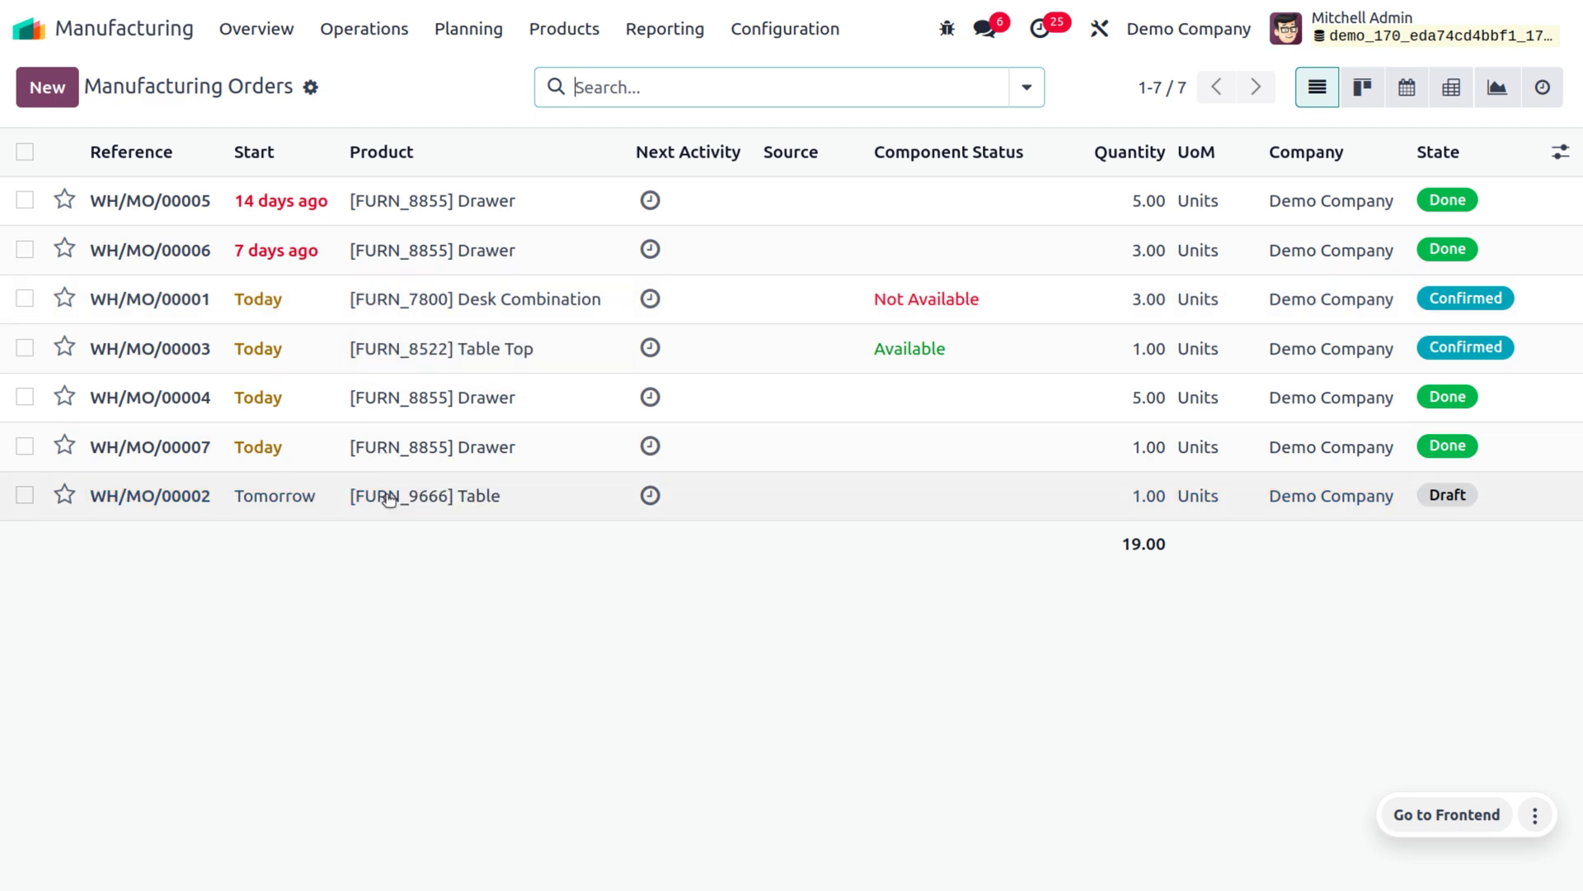
left_click(360, 456)
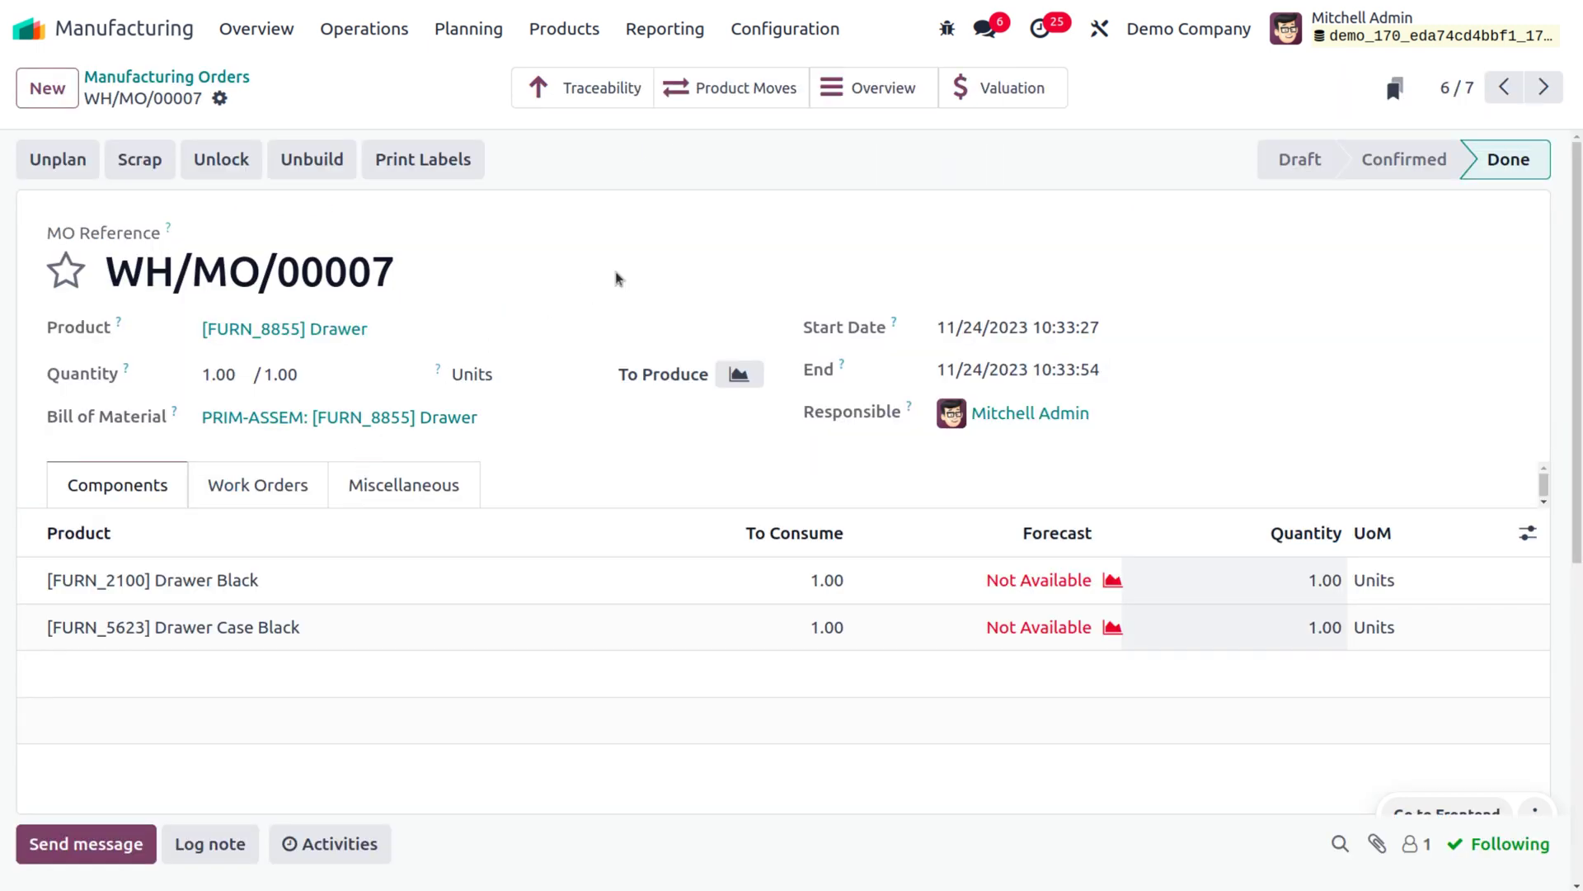
Check WH/MO/00007's product moves and traceability, then its valuation: Drawer $100.00, components -$10.00/-$20.00.
left_click(743, 108)
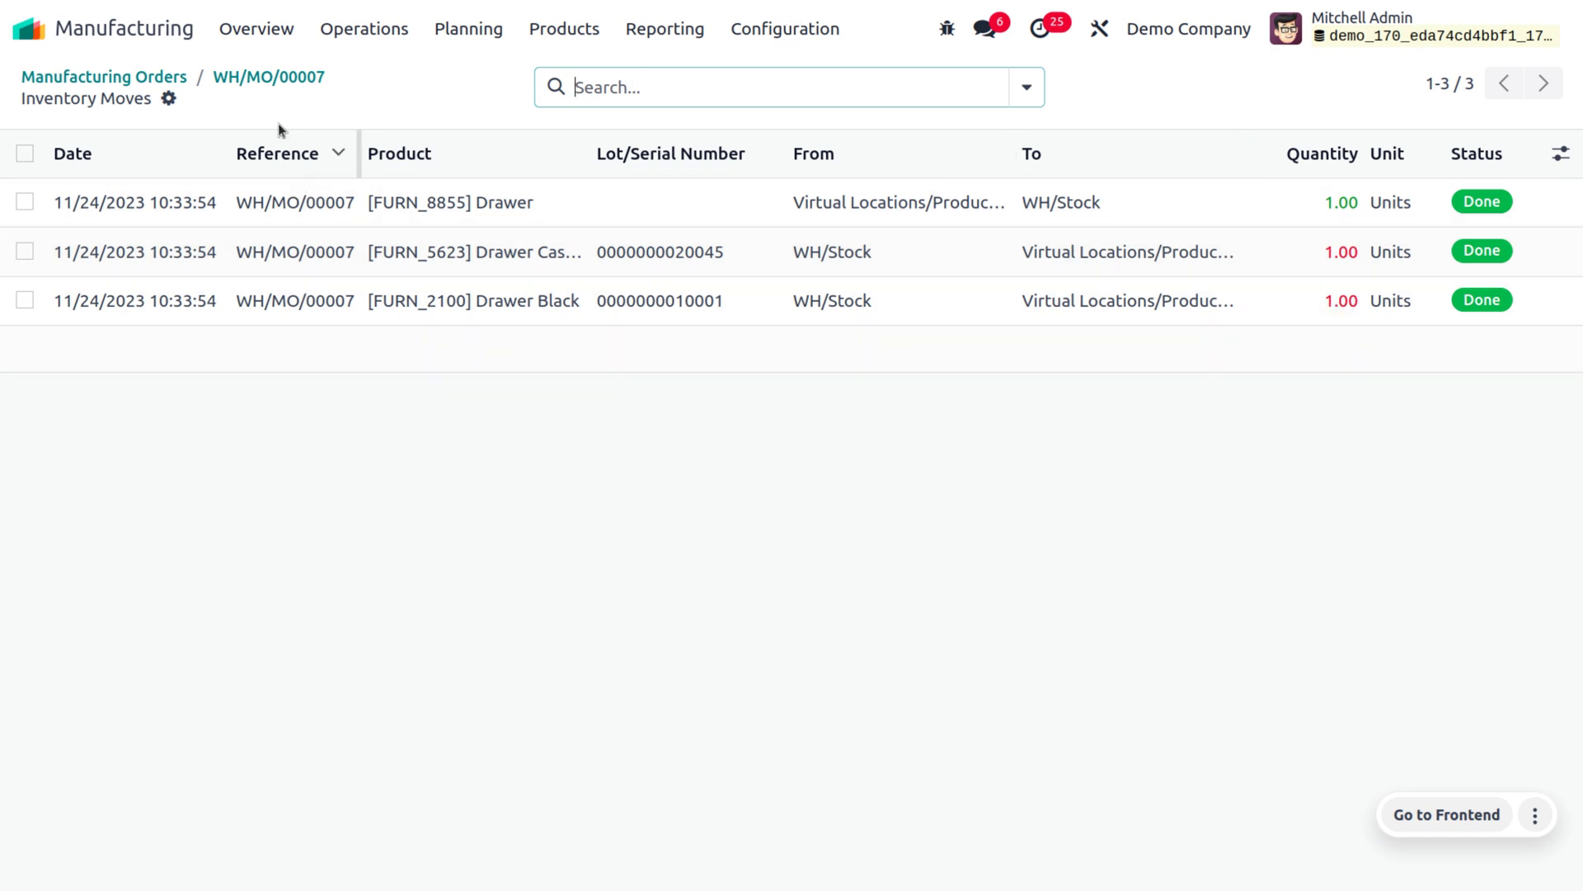
left_click(262, 83)
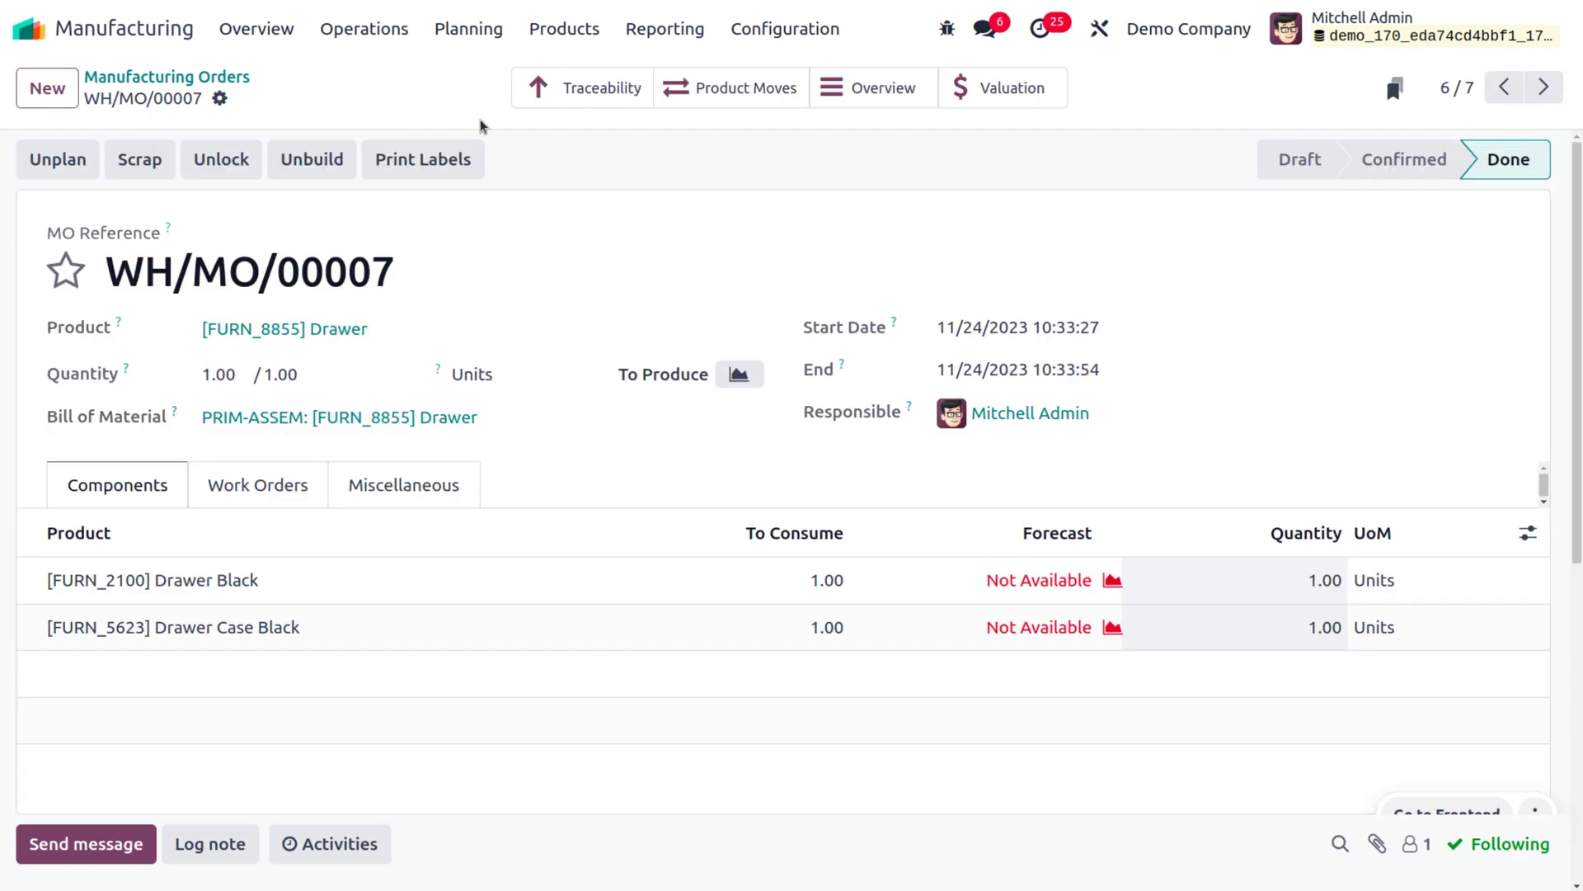
left_click(581, 96)
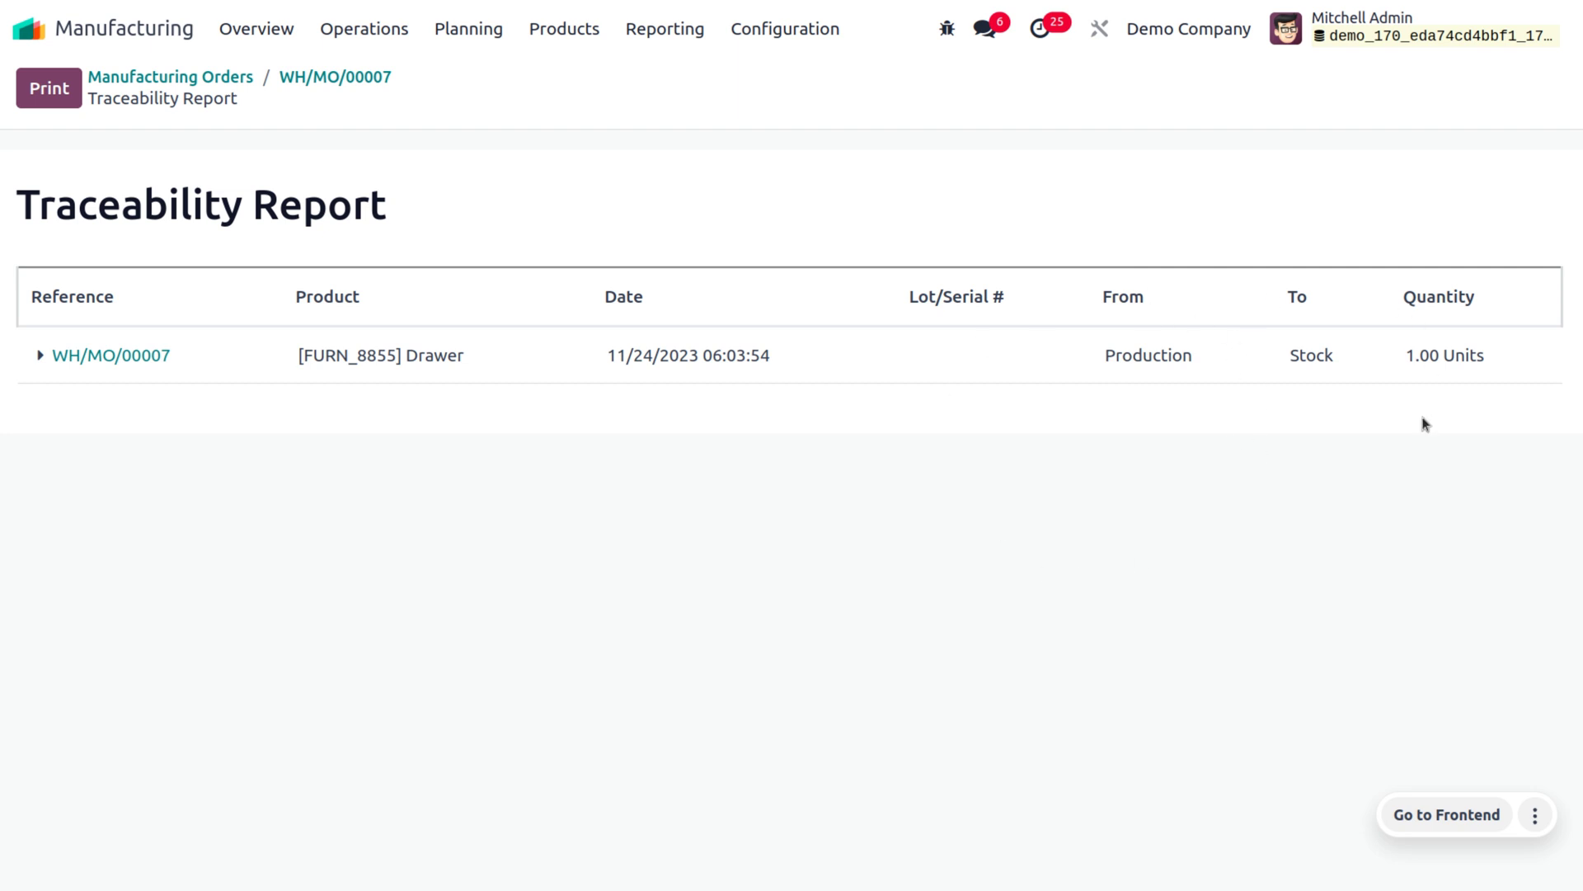
left_click(299, 79)
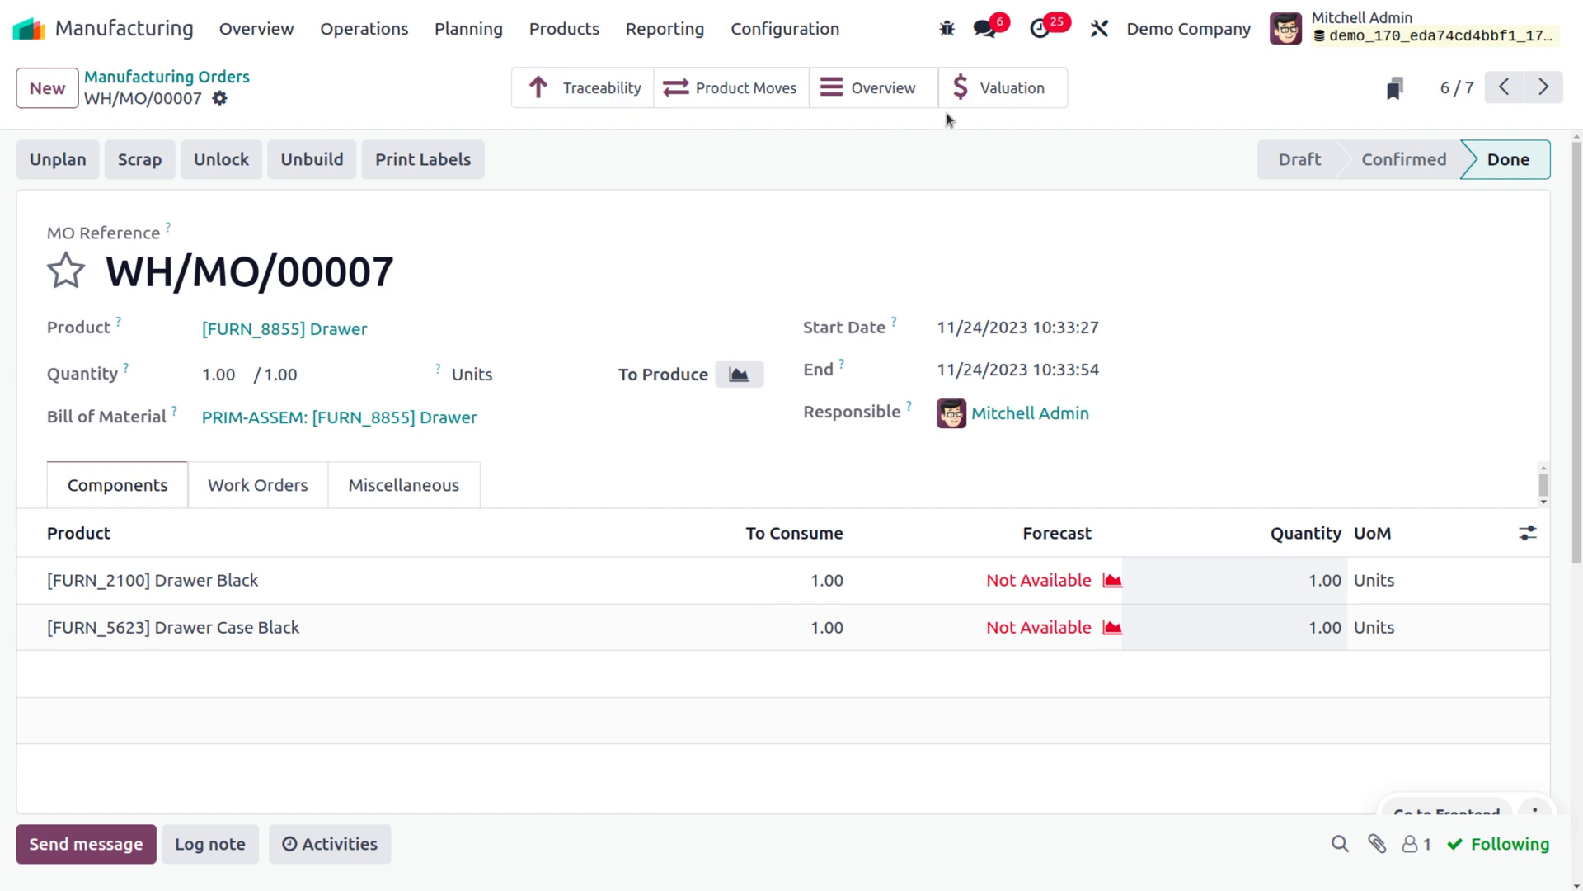
left_click(1025, 84)
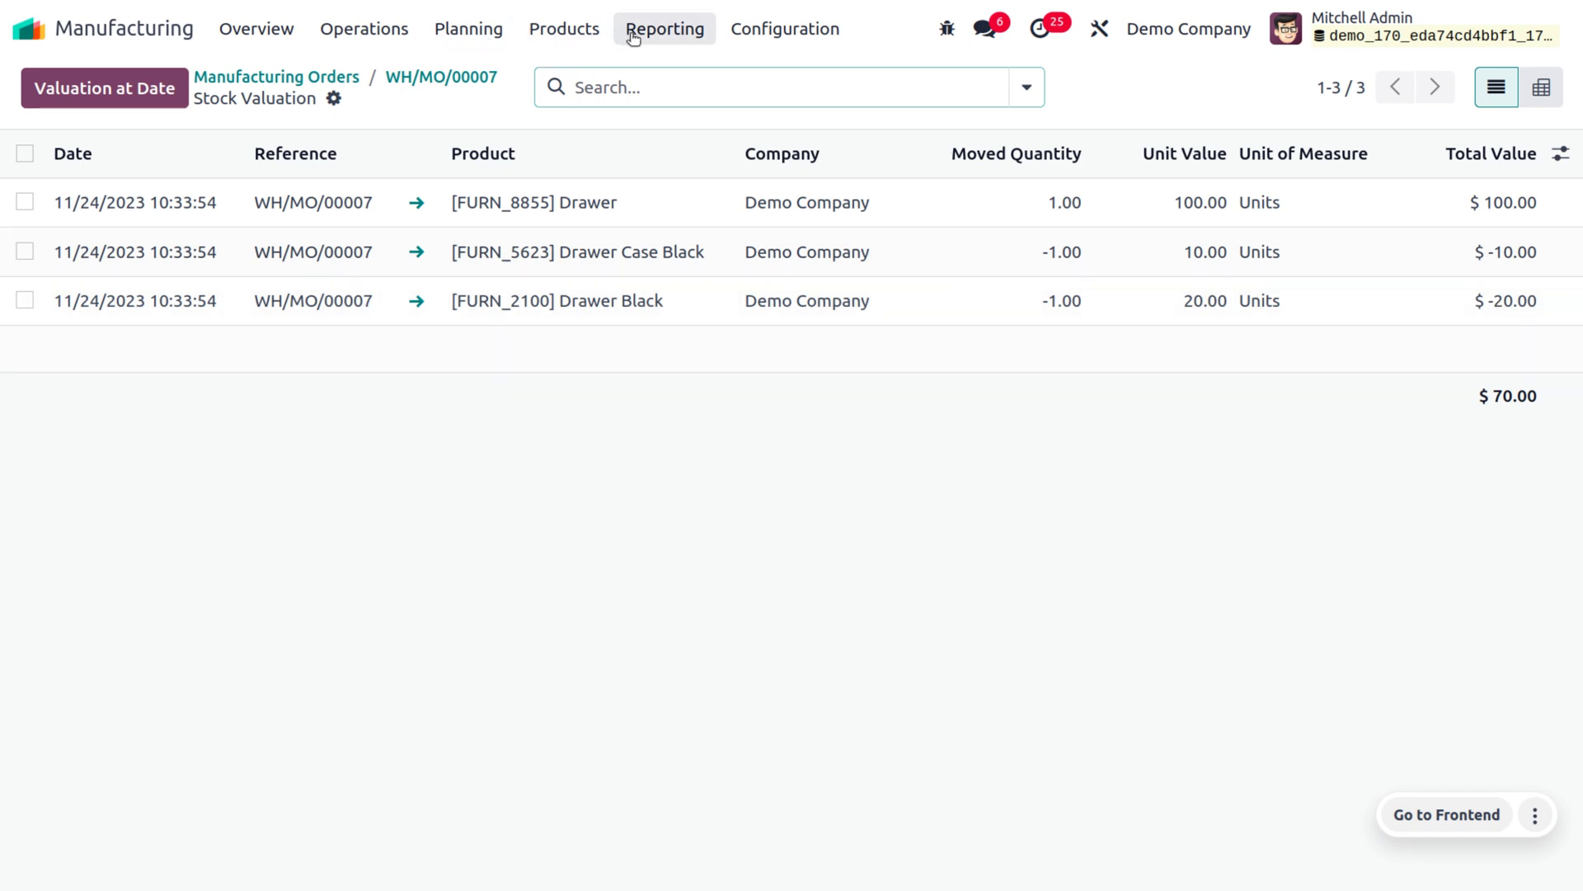
Open the Drawer PRIM-ASSEM bill of materials from the Bills of Materials list.
left_click(565, 29)
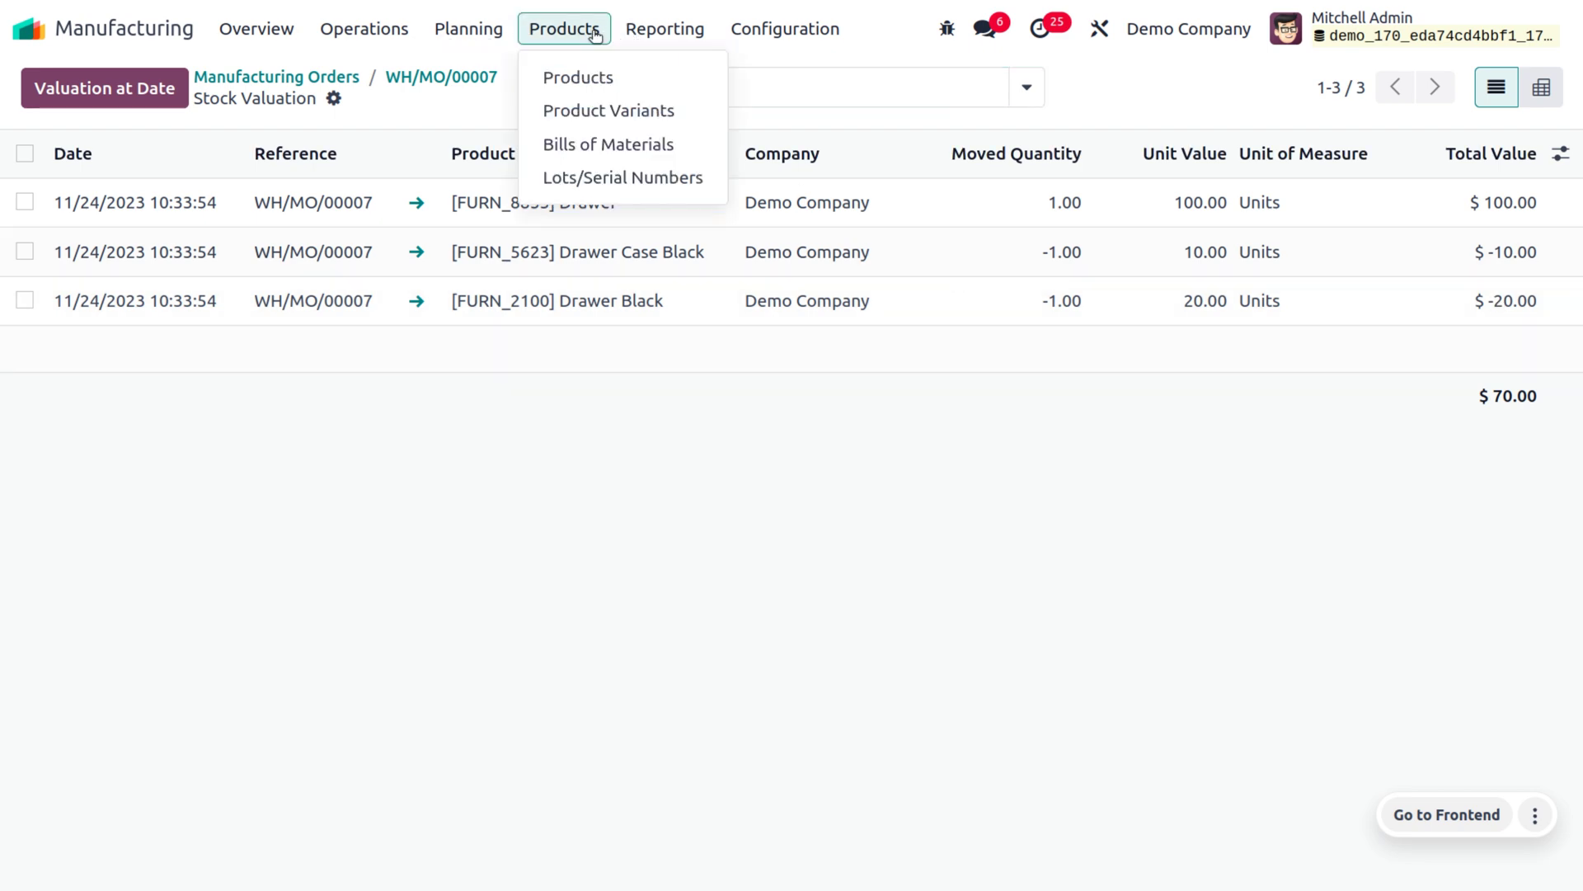
left_click(607, 146)
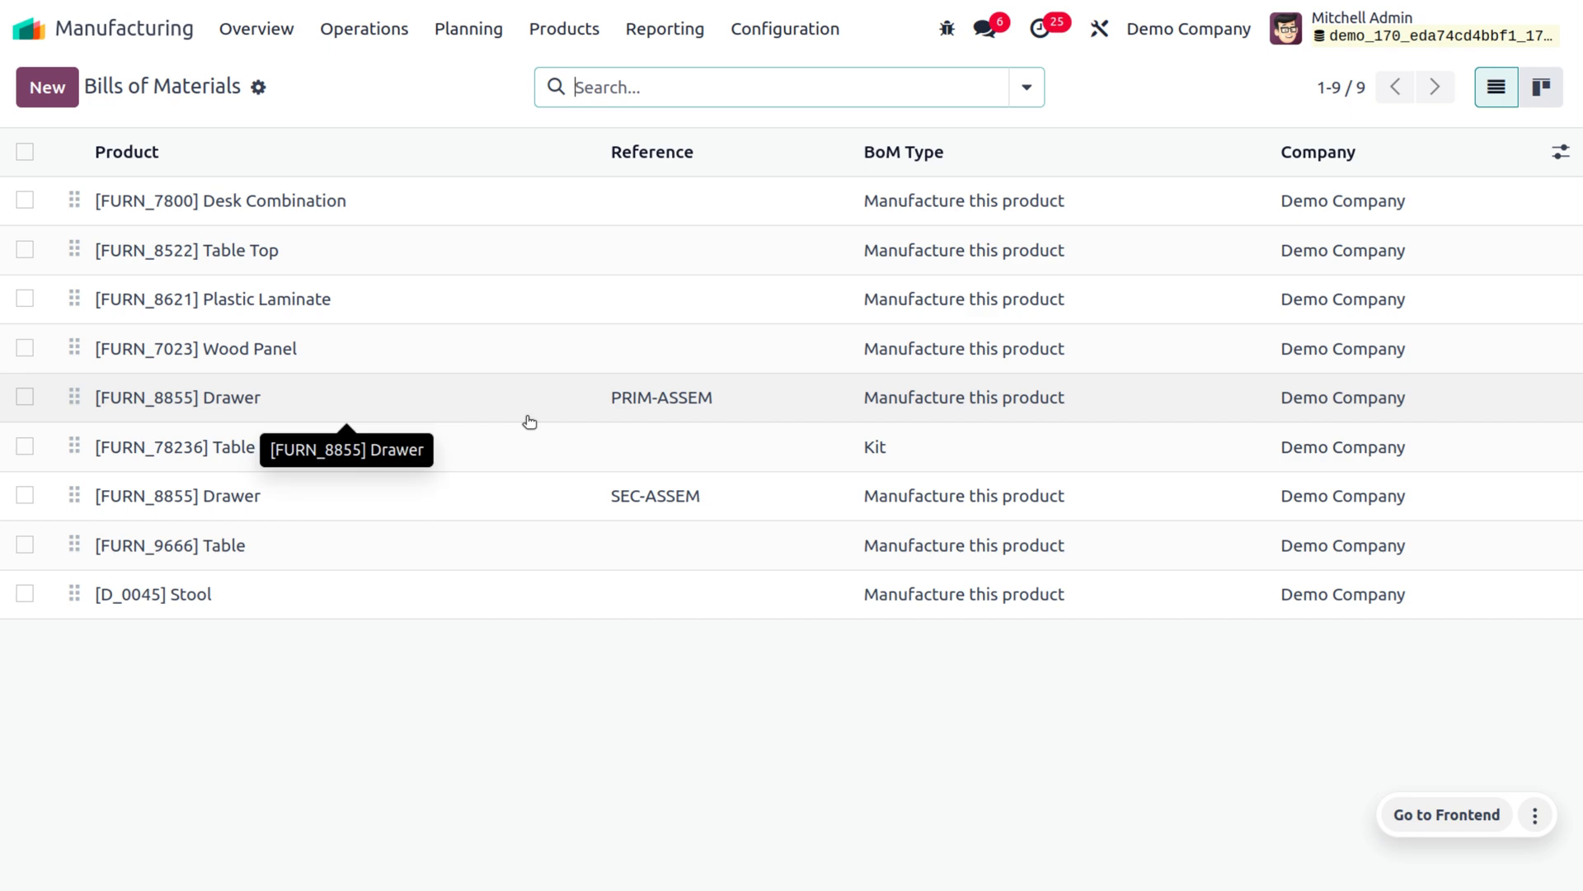
left_click(527, 419)
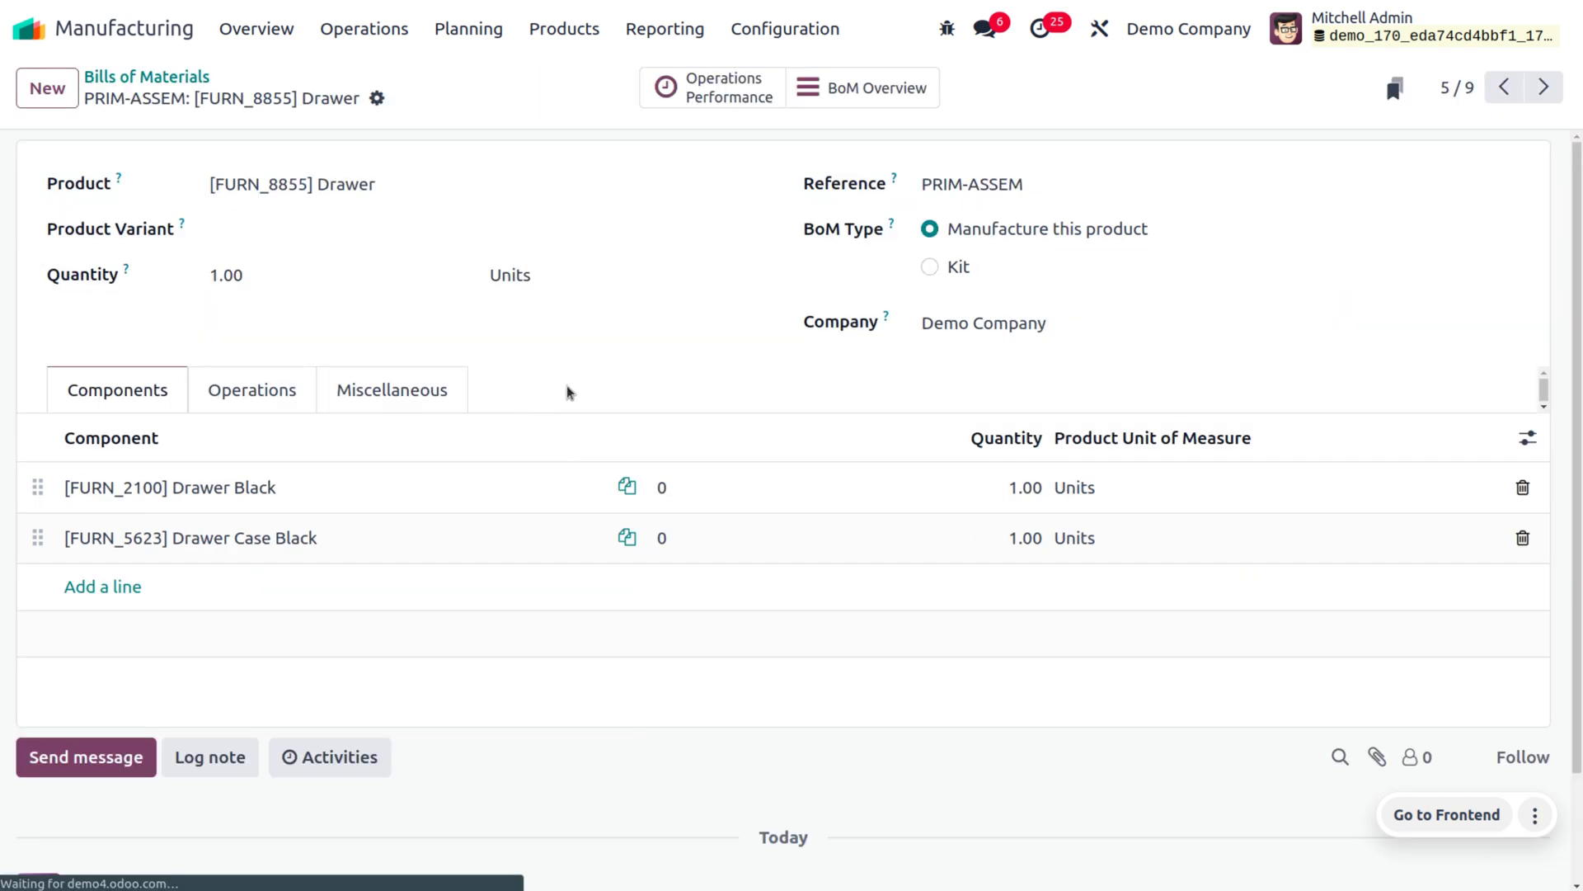
Show its BoM Overview with availability columns, then return to the bill of materials.
left_click(878, 100)
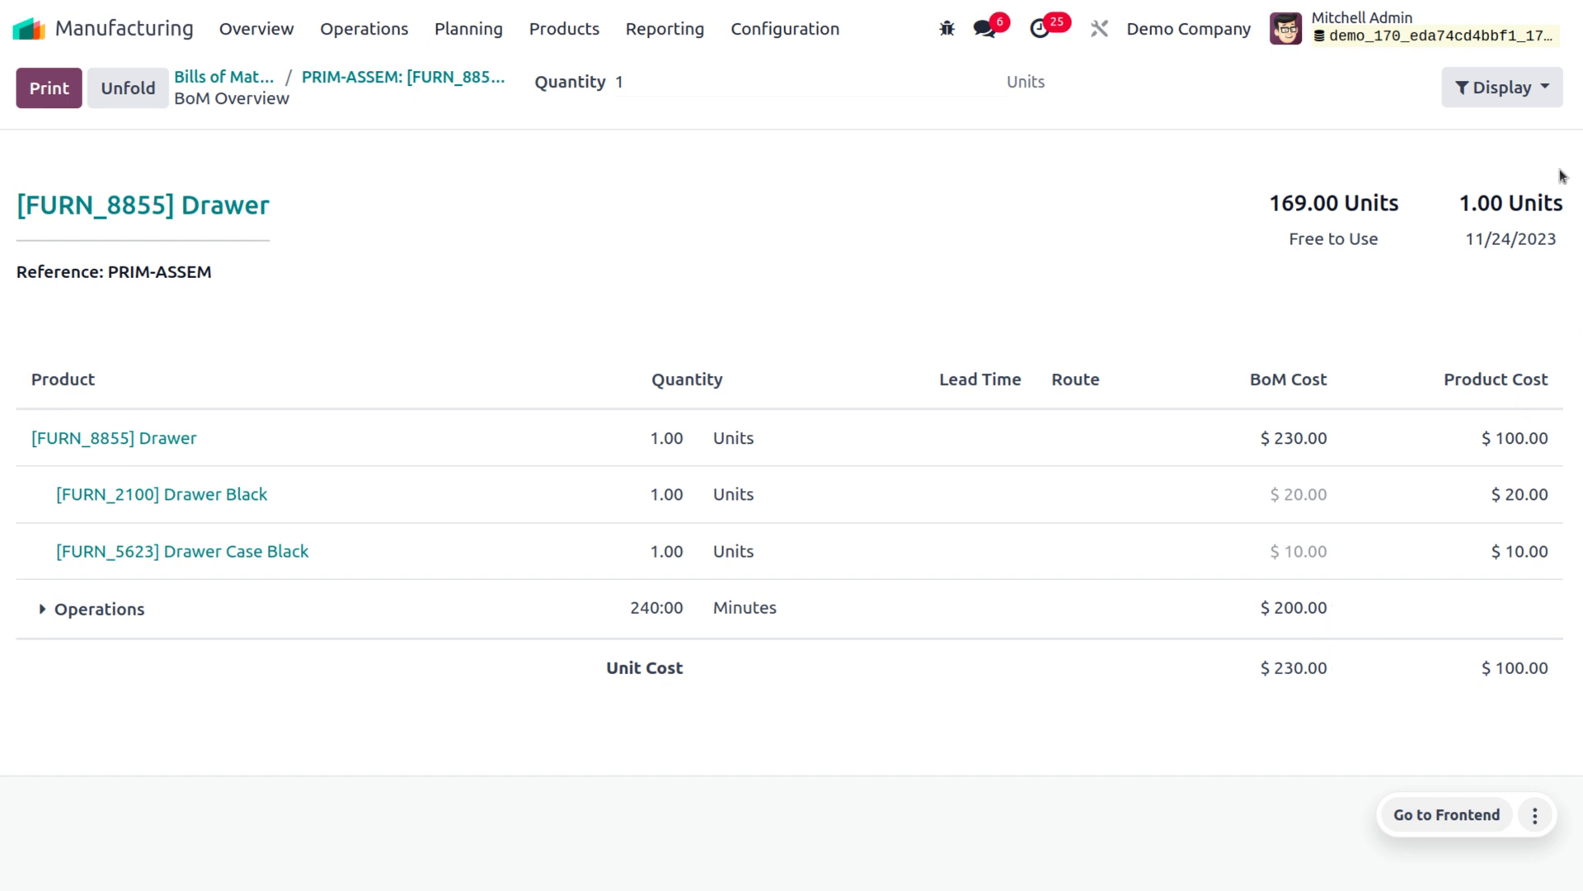
left_click(1538, 81)
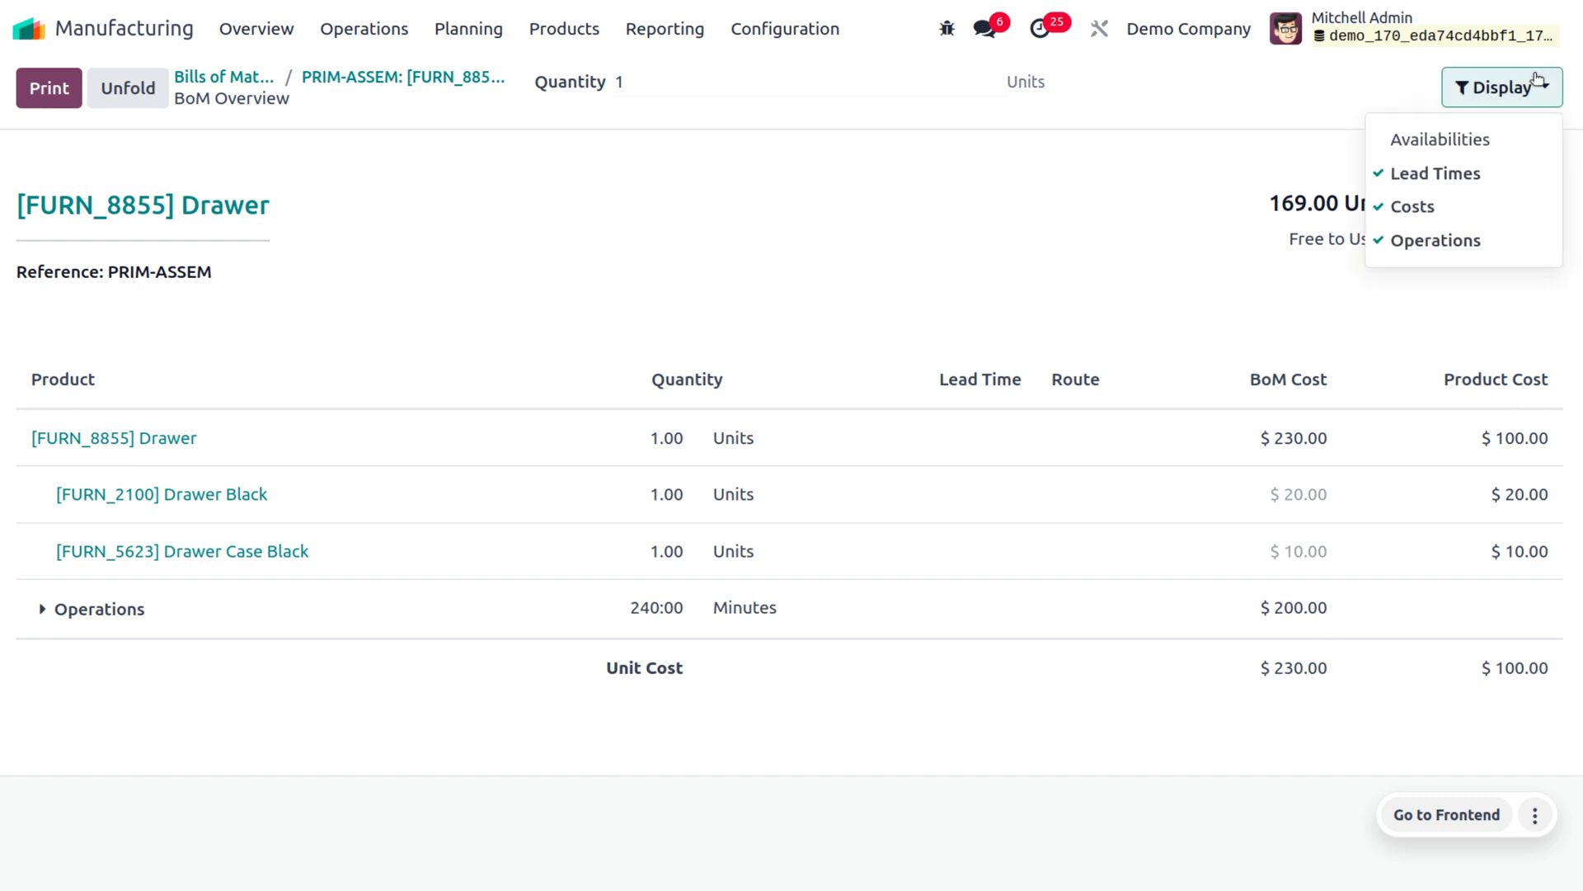
left_click(1476, 140)
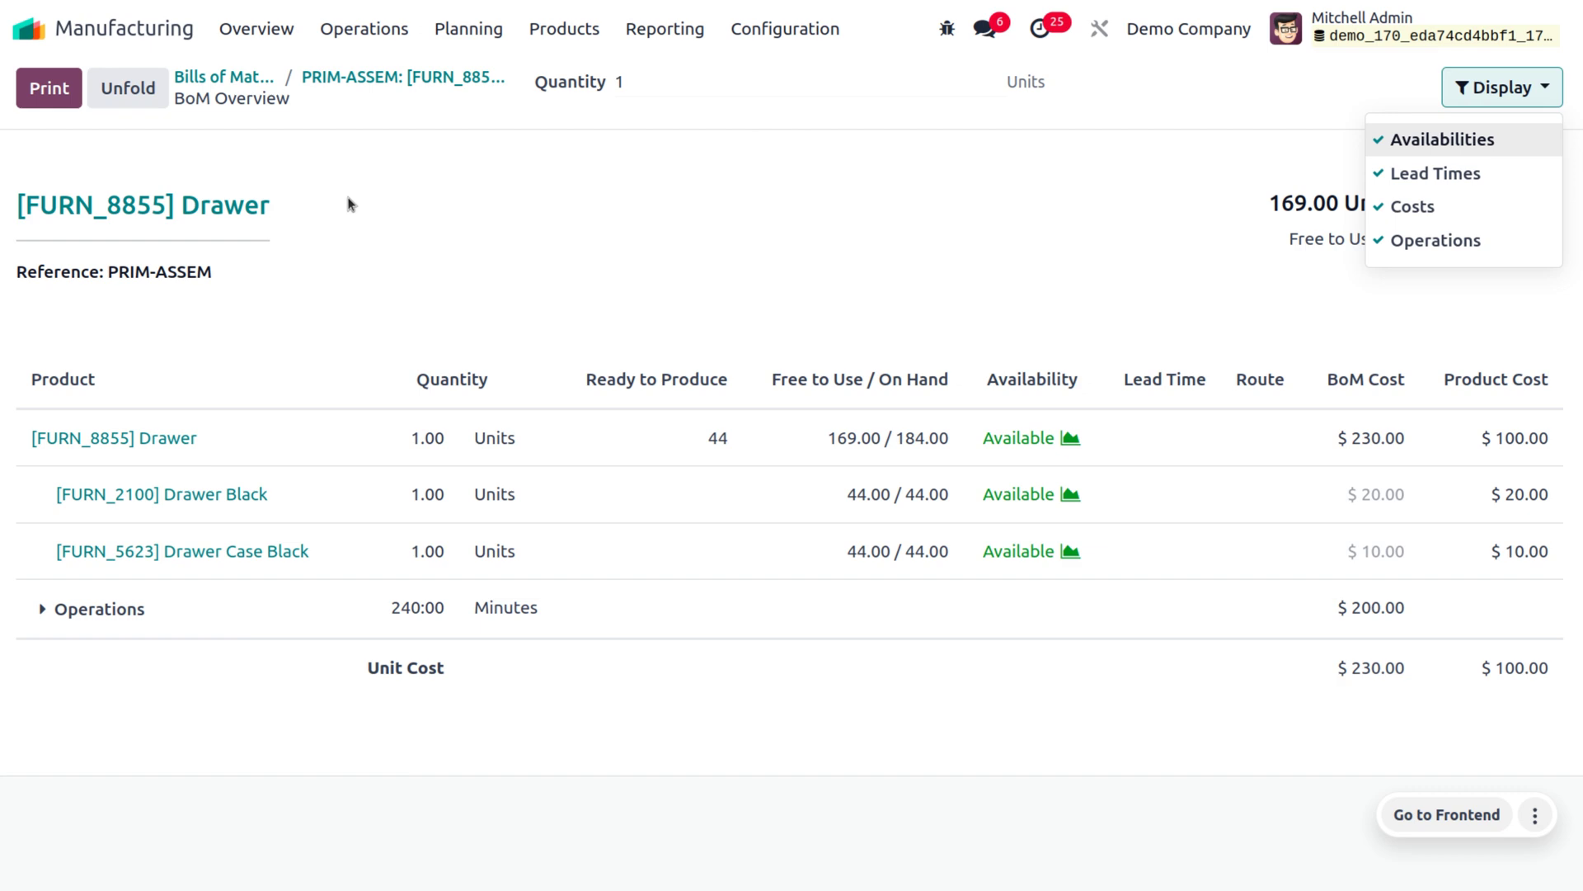
left_click(363, 79)
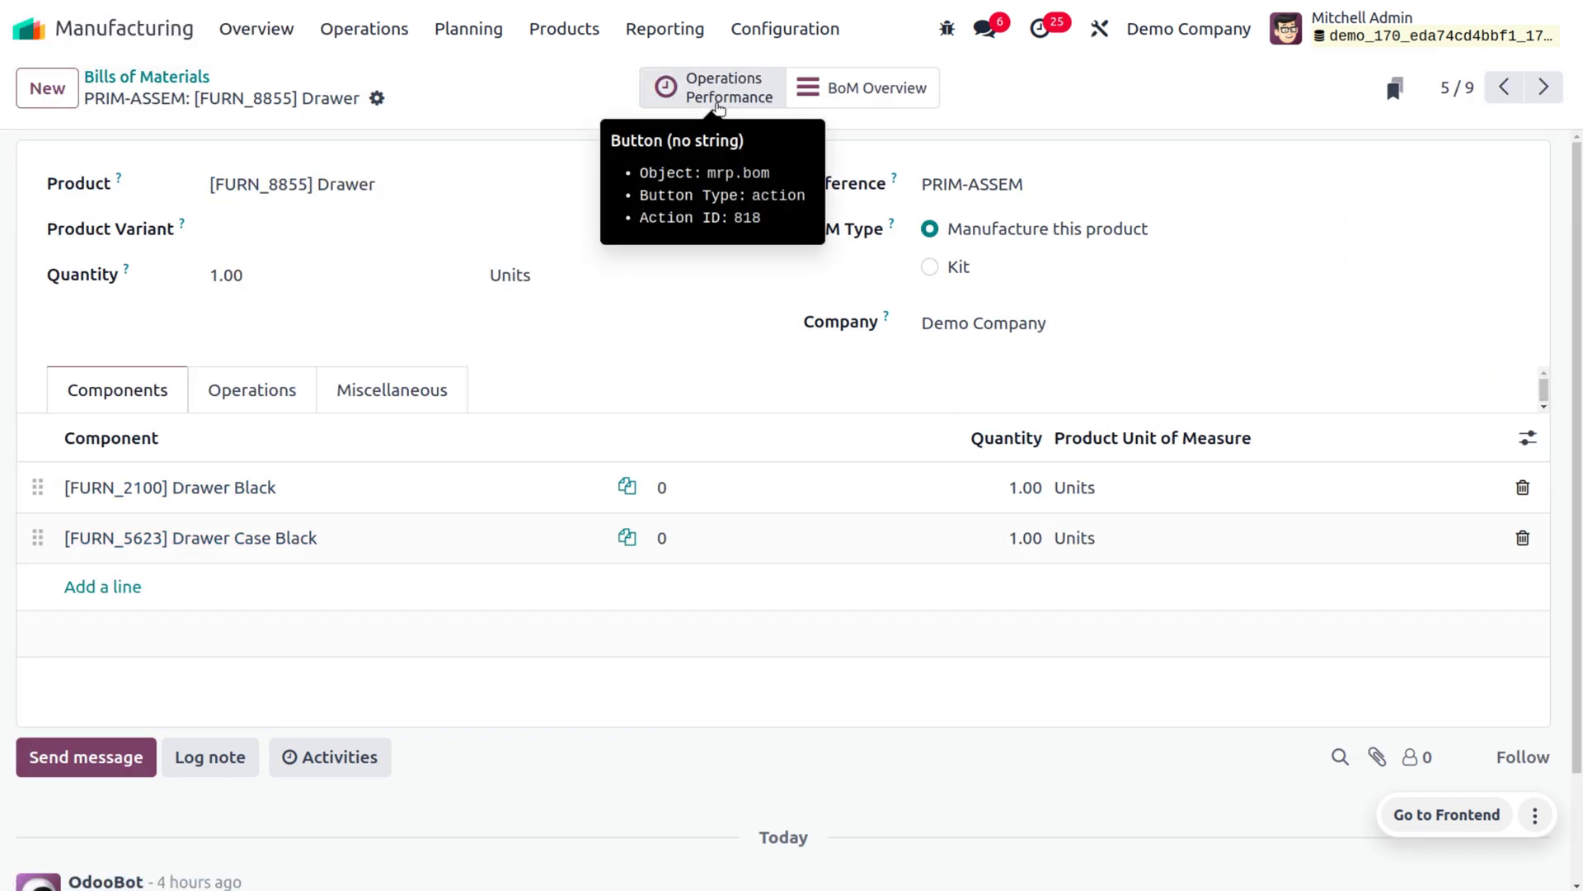
View PRIM-ASSEM operations performance, then open WH/MO/00007 from the unfiltered manufacturing orders list.
left_click(718, 98)
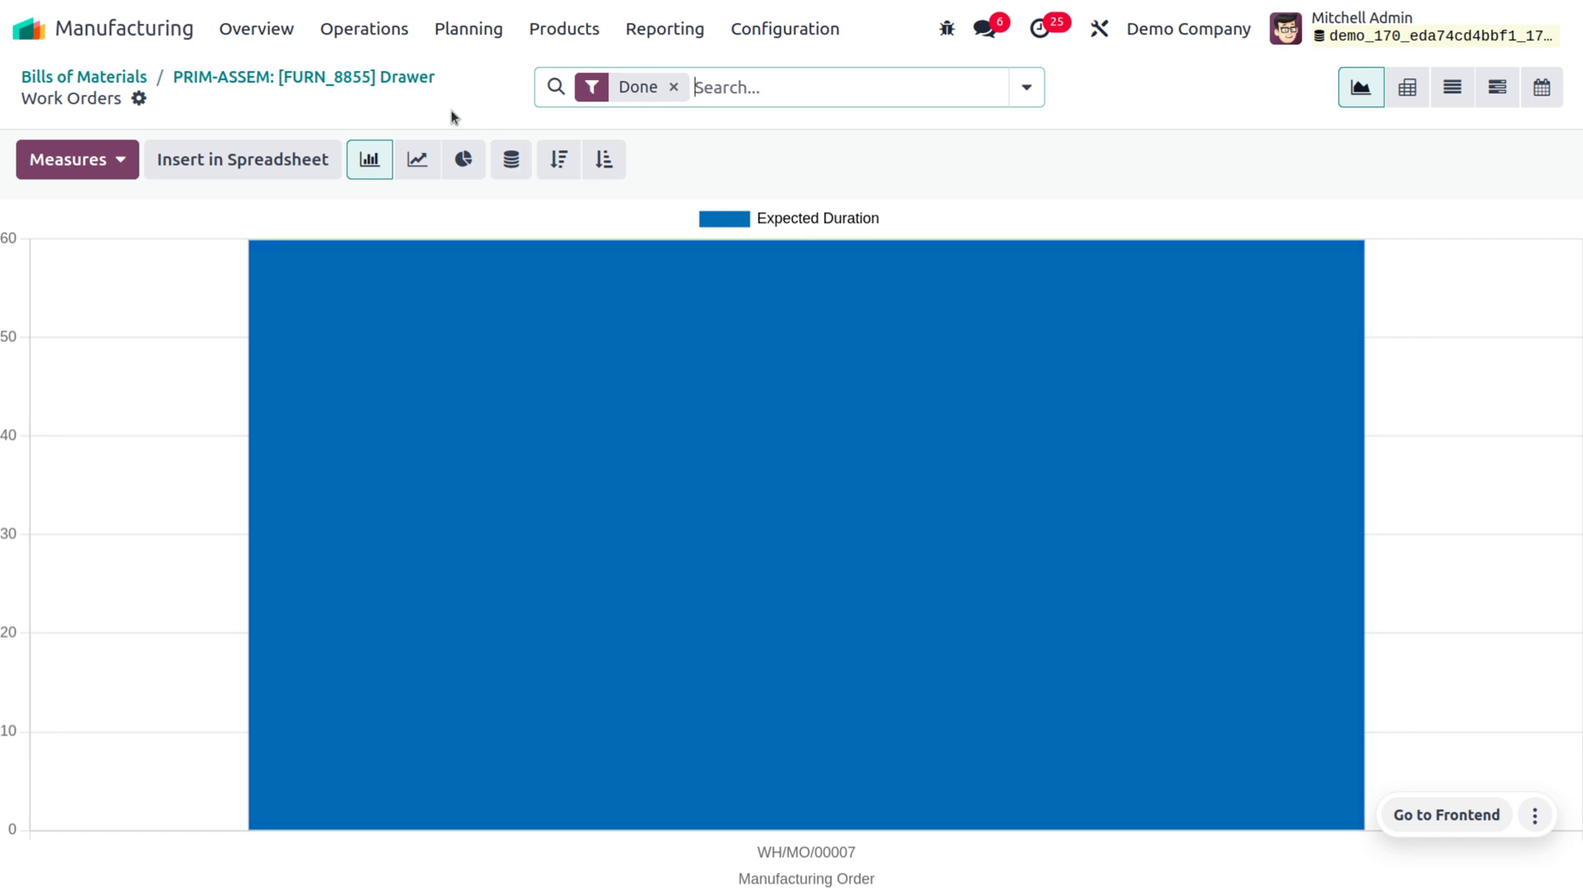
left_click(381, 36)
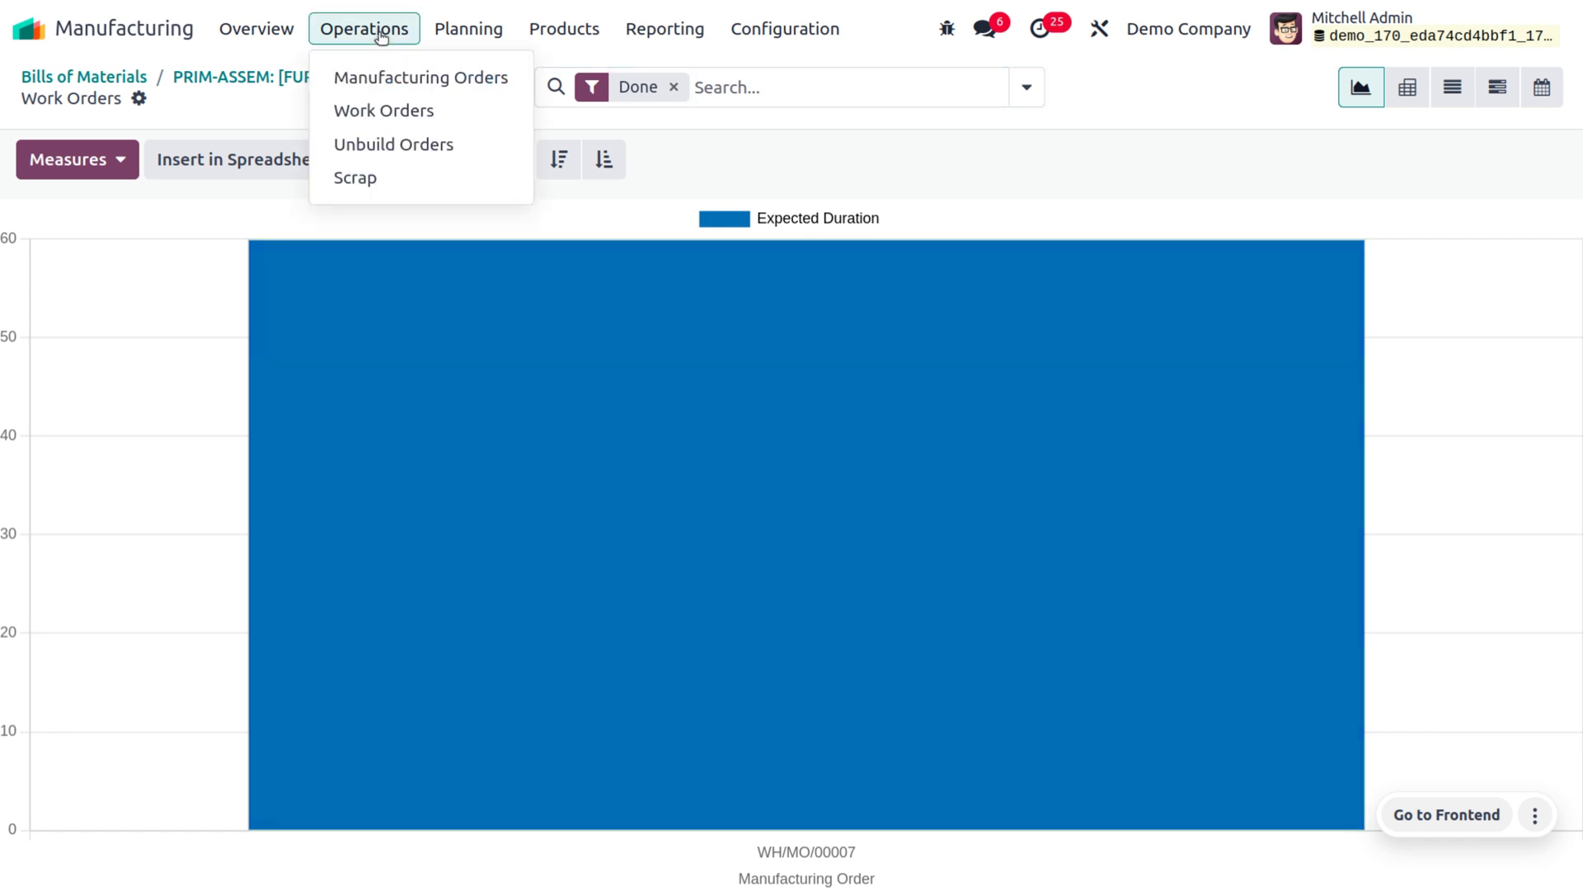
left_click(395, 80)
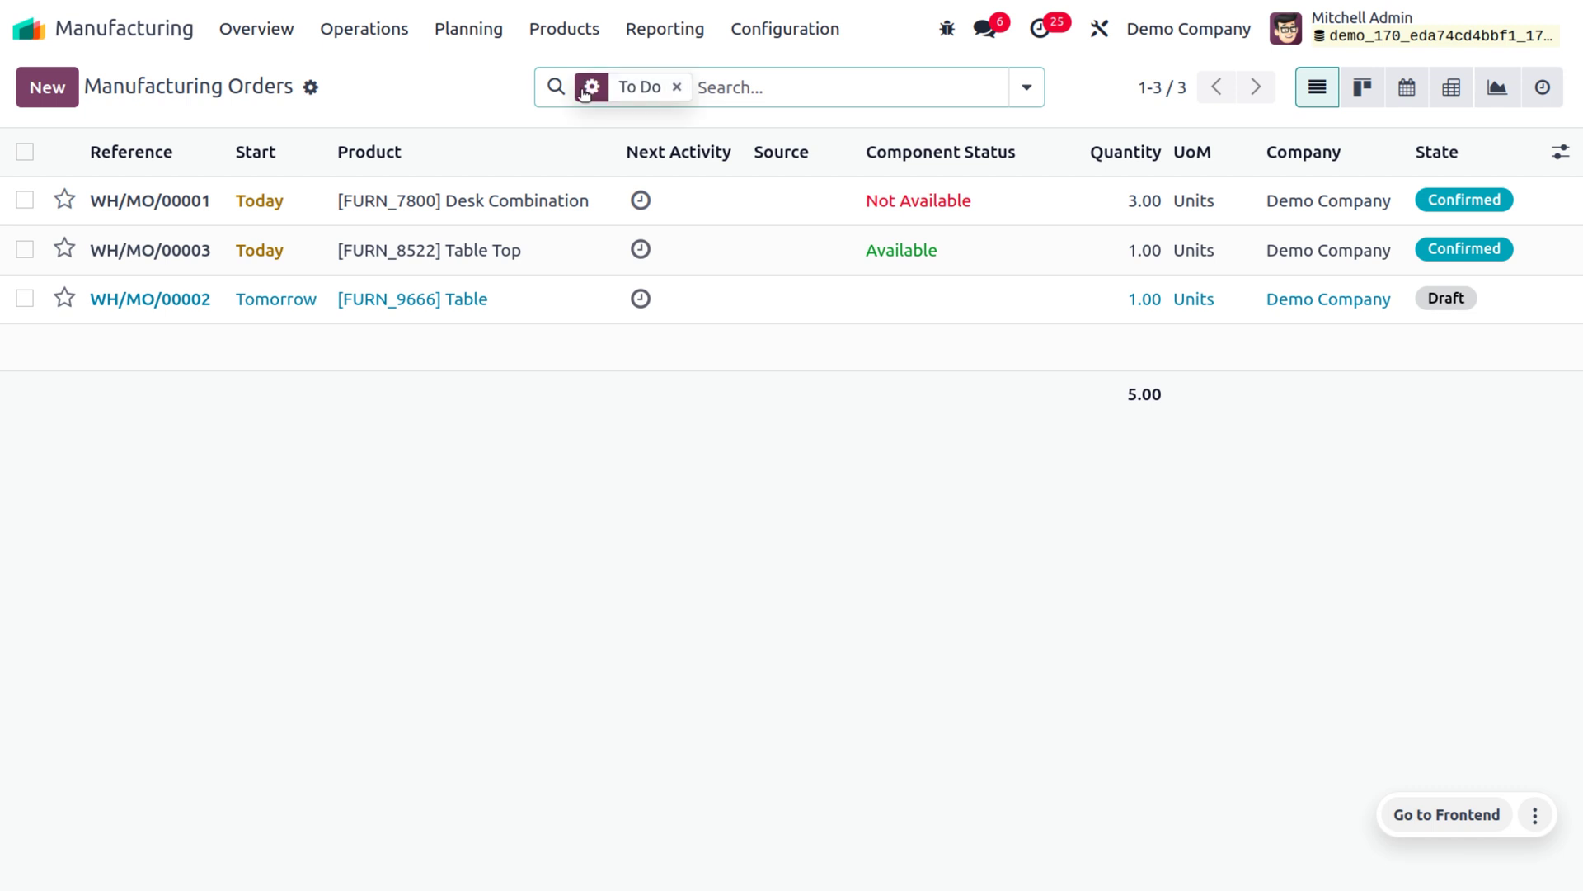
left_click(674, 87)
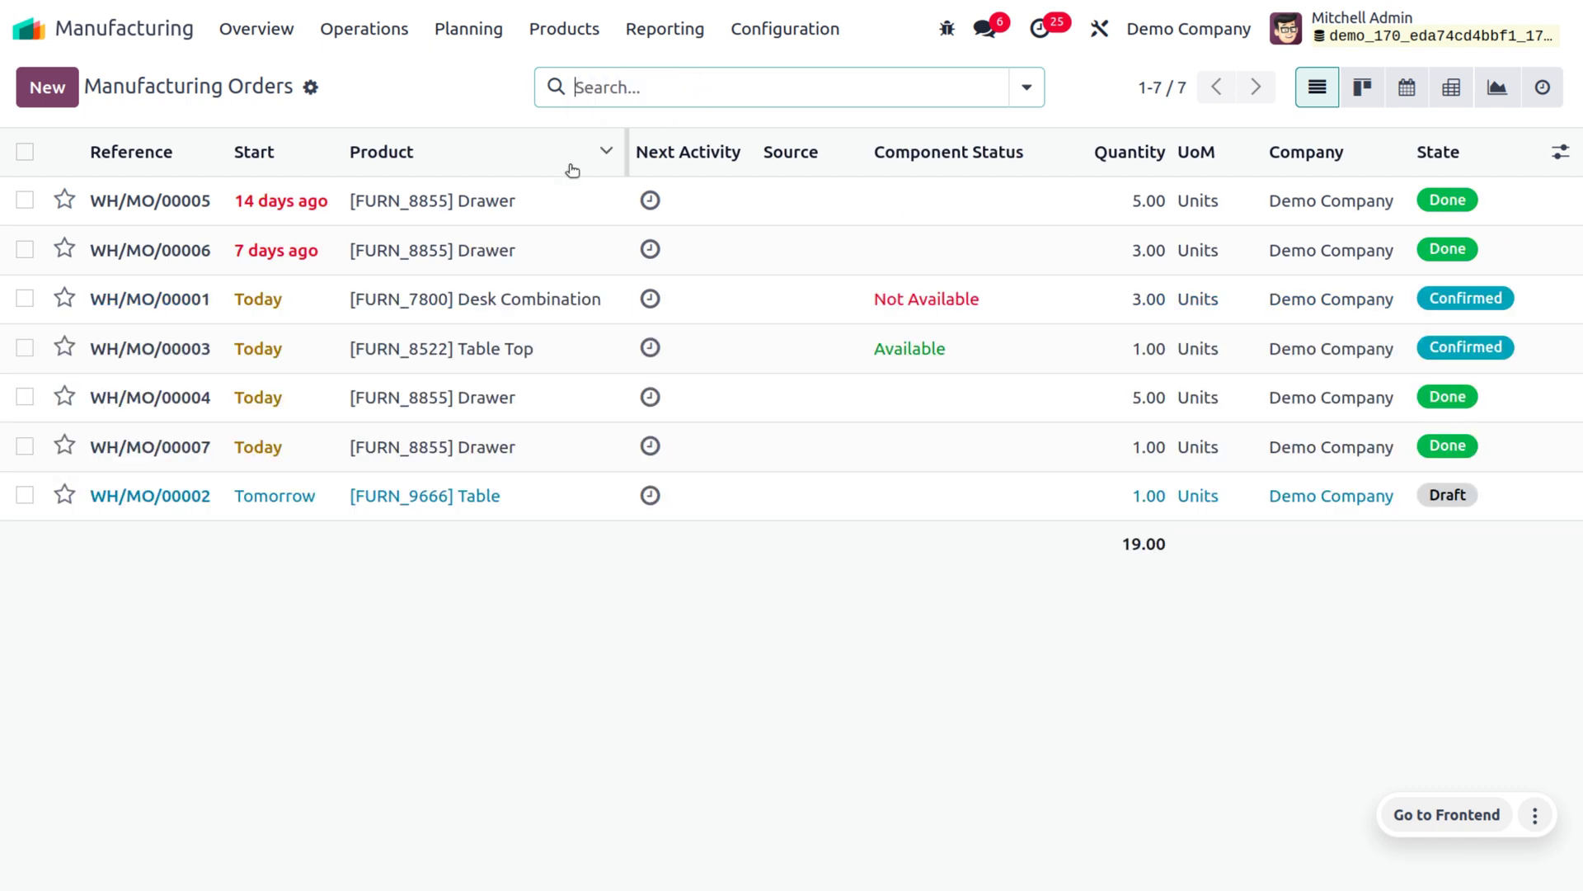
left_click(445, 446)
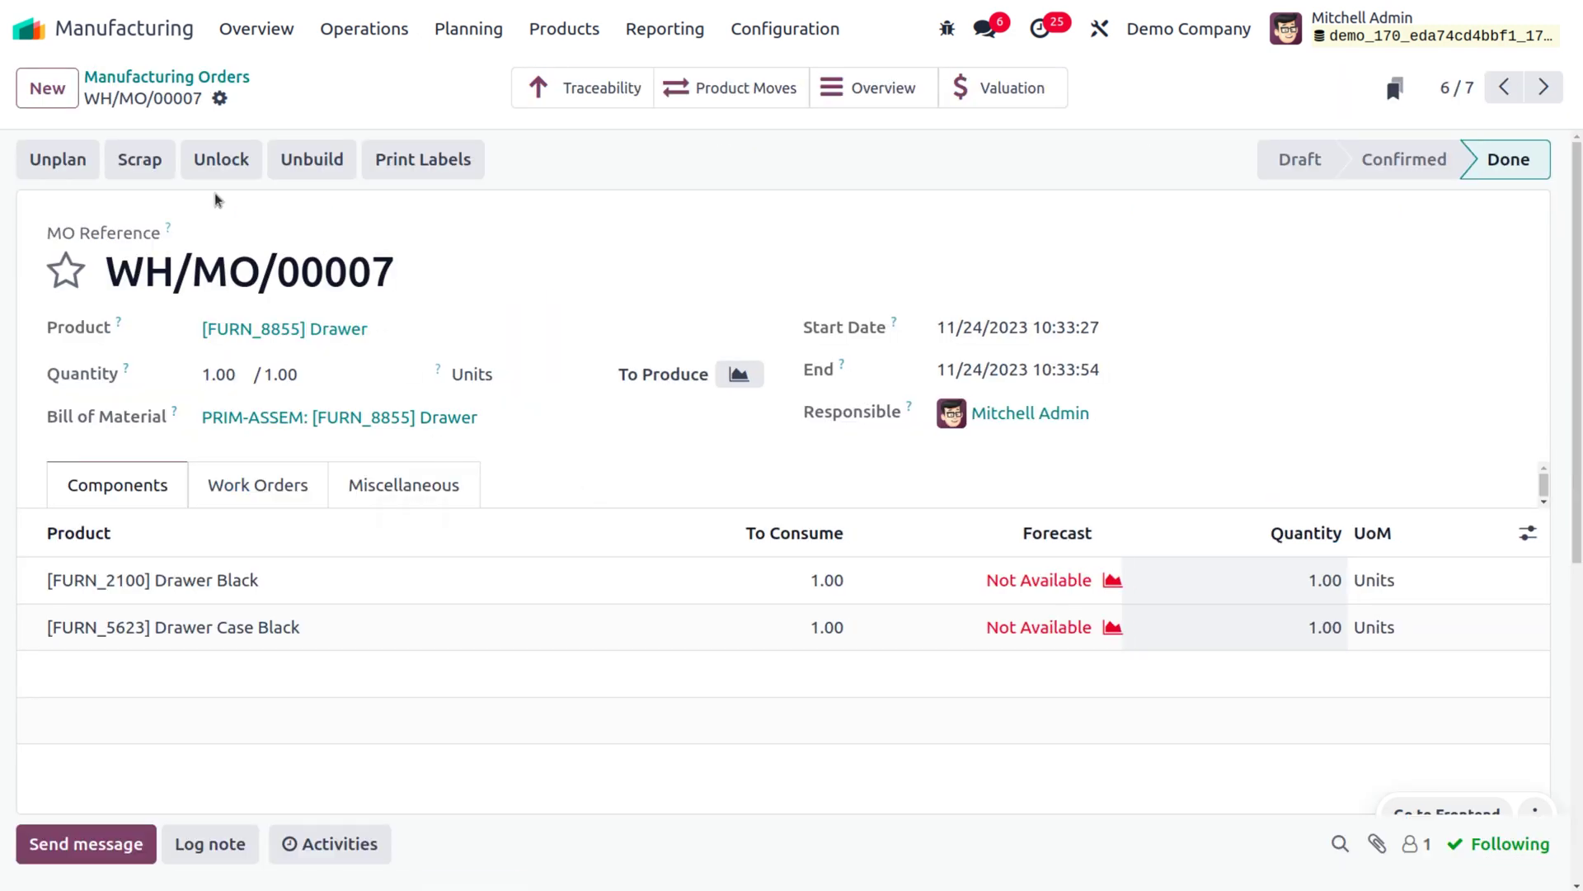
Scrap 1.00 unit of [FURN_8855] Drawer and view the resulting scrap order SP/00001.
left_click(161, 178)
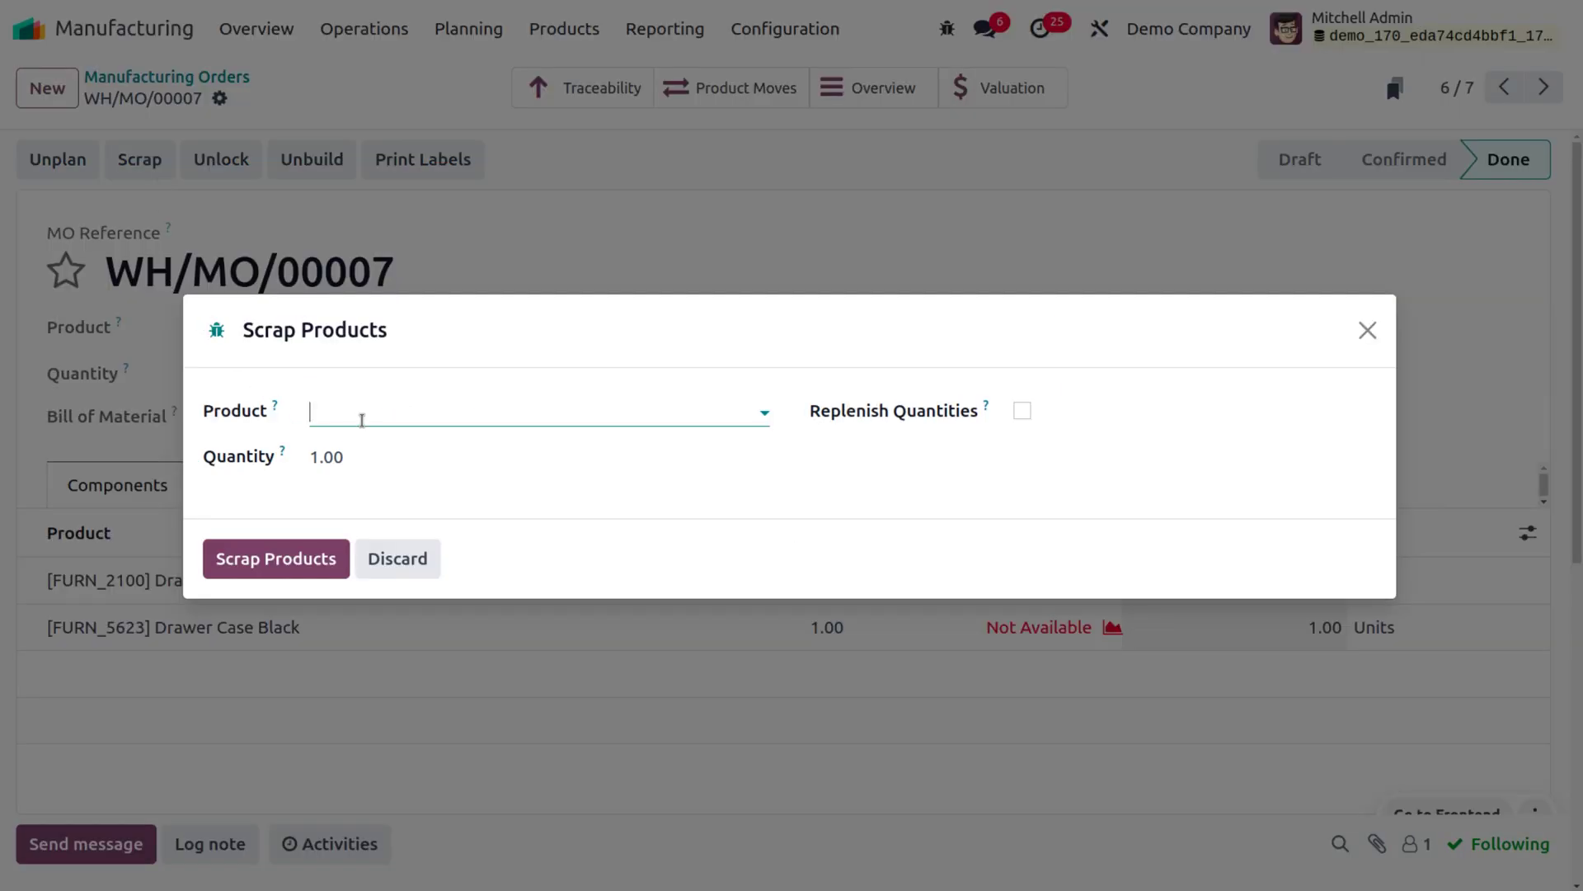
left_click(361, 420)
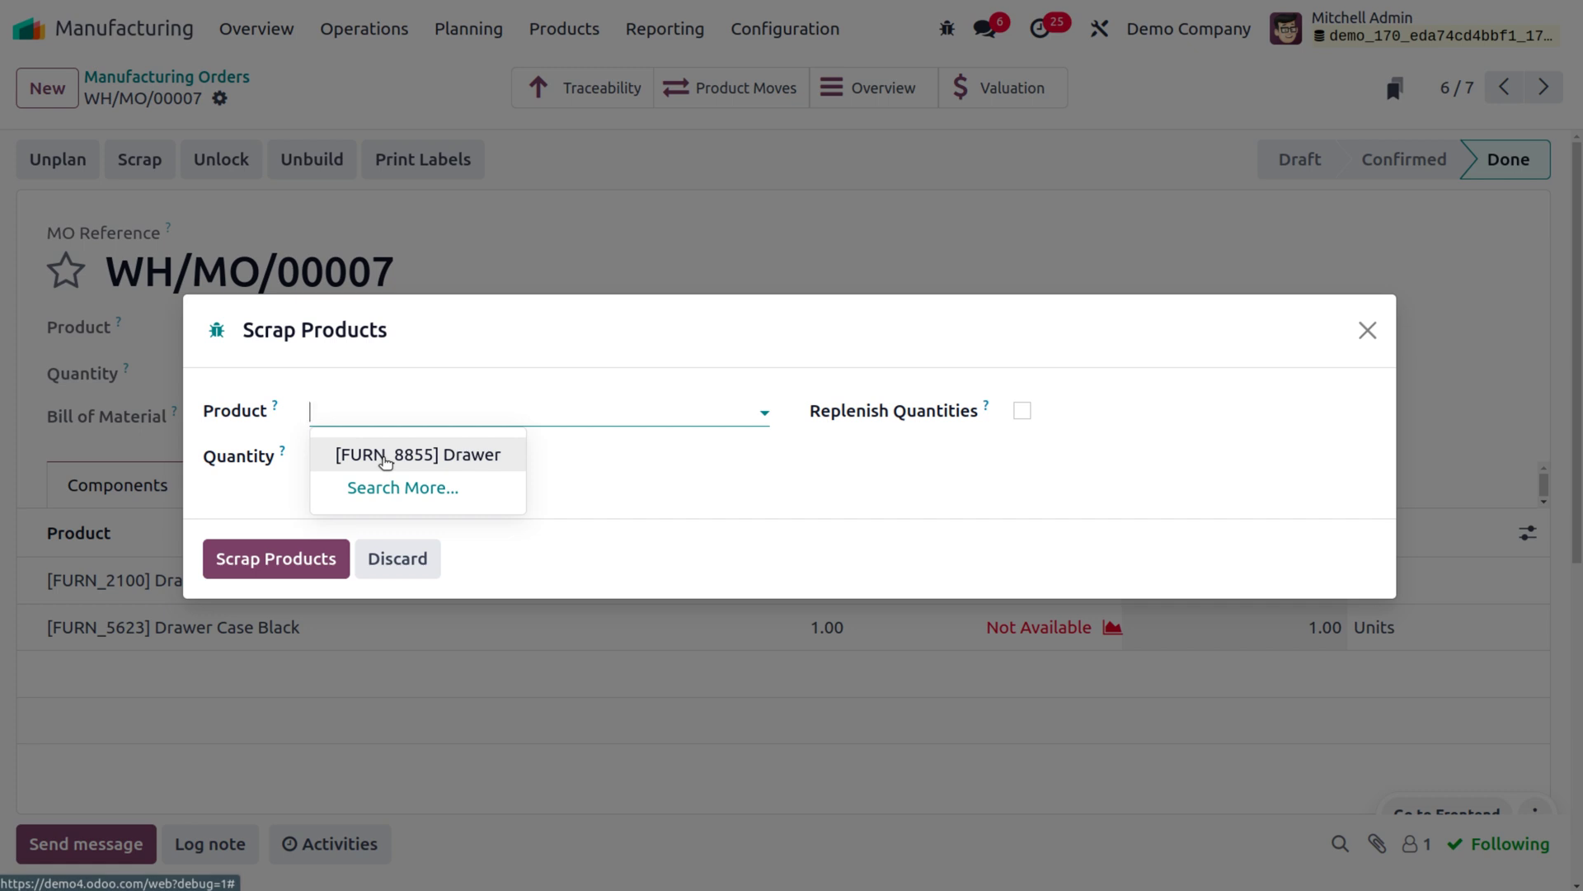
left_click(386, 460)
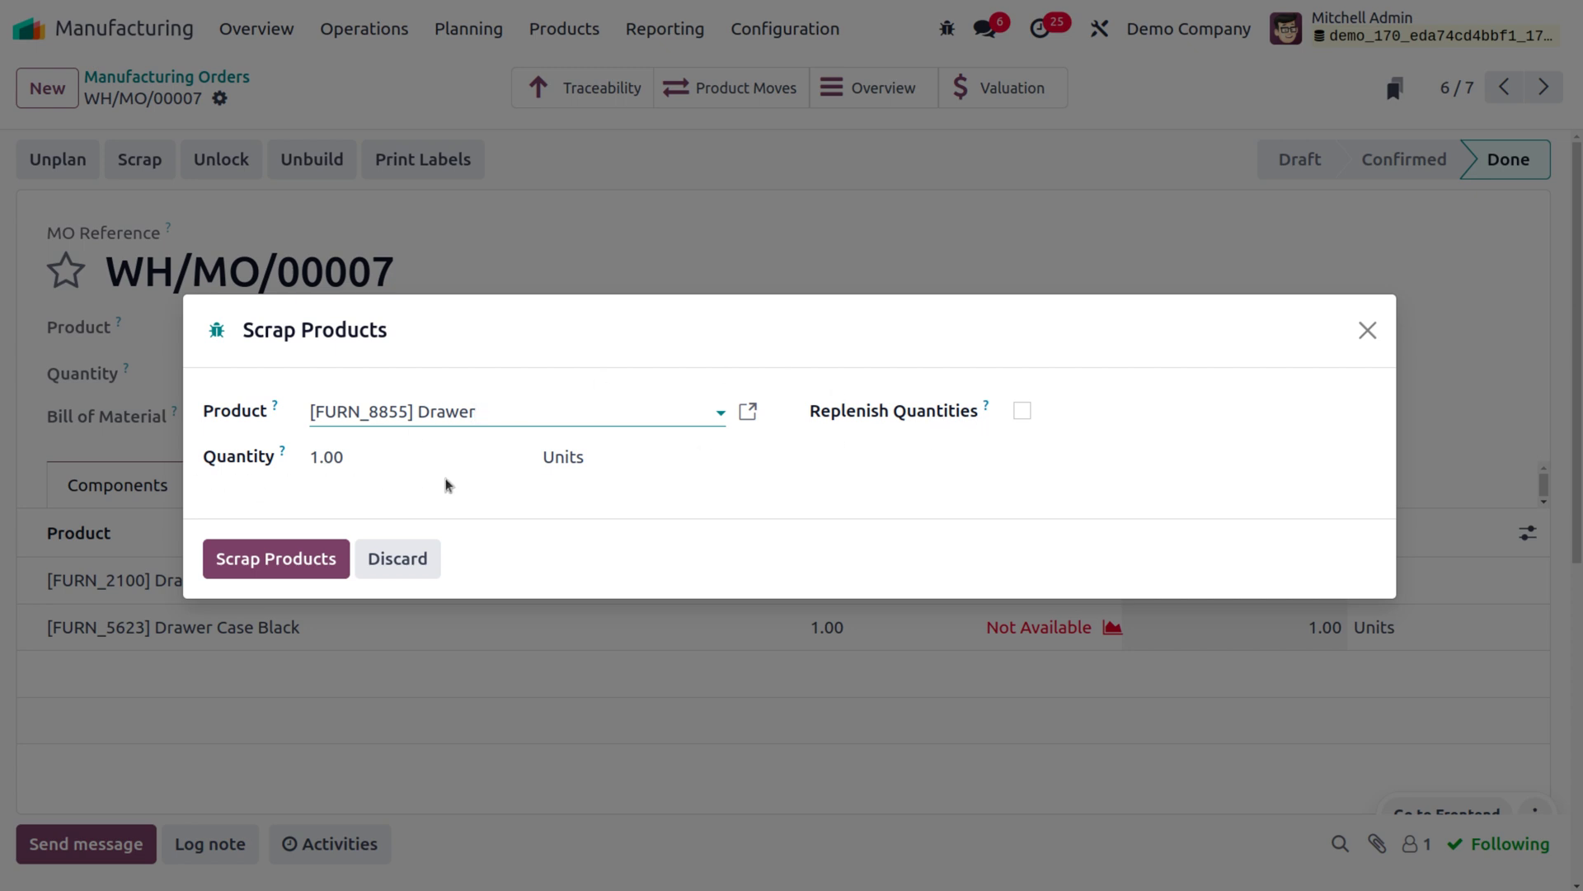
left_click(284, 564)
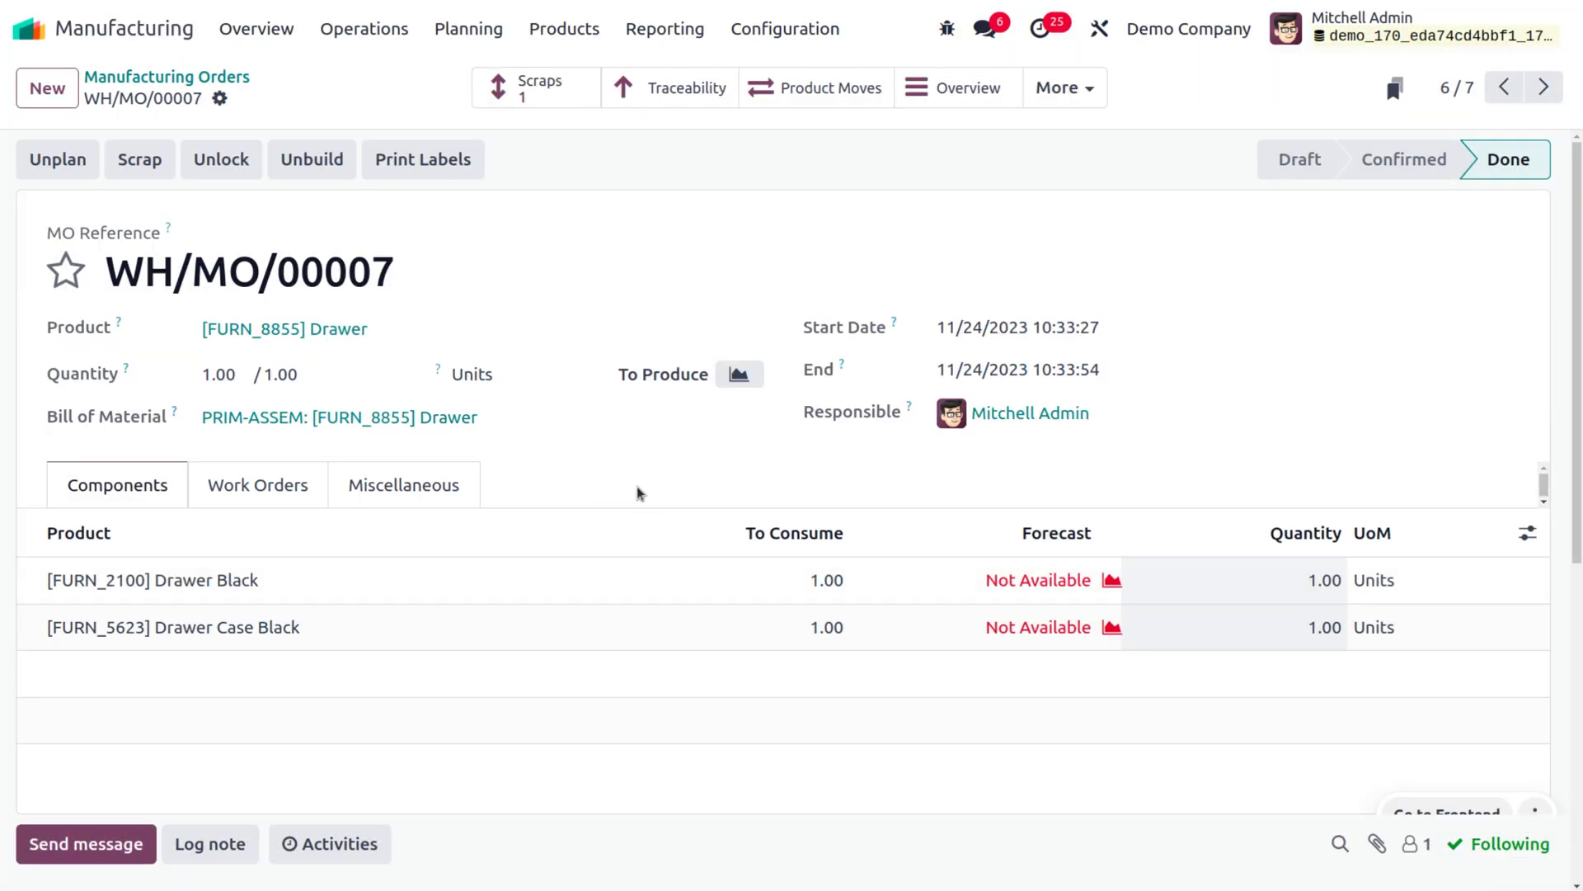
left_click(531, 103)
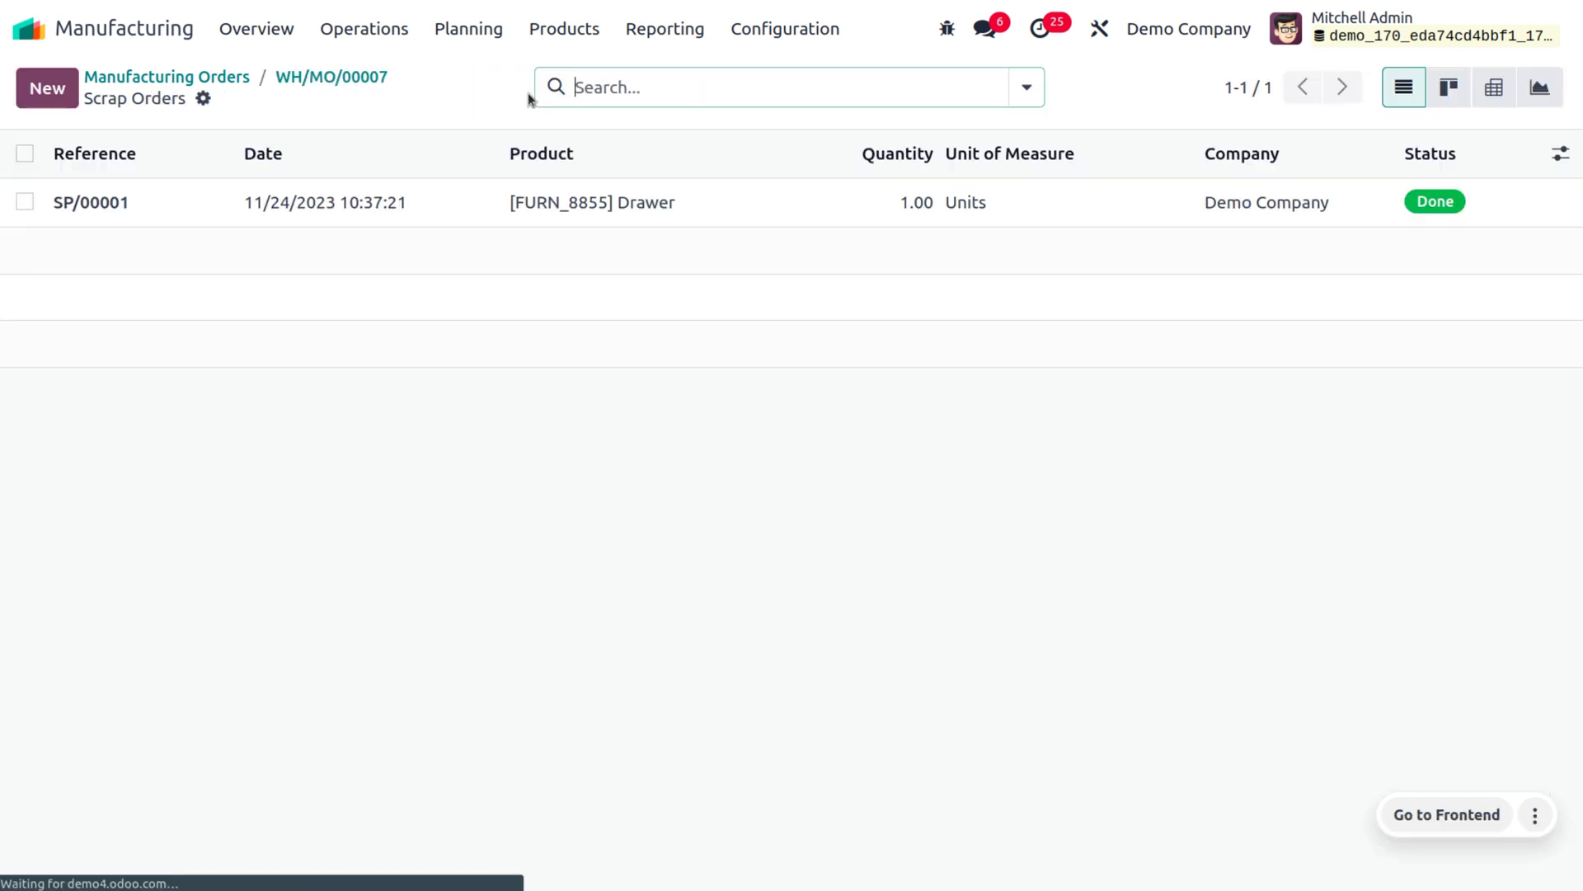